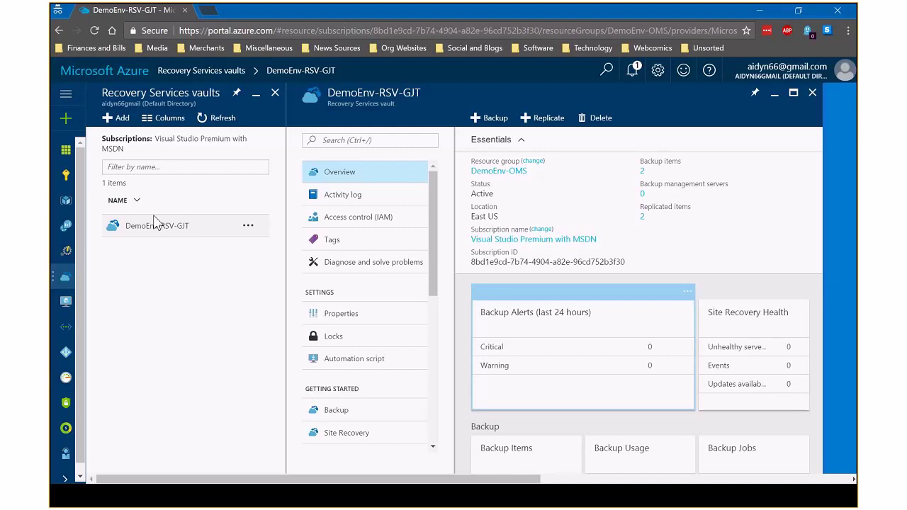
Select the DemoEnv-RSV-GJT vault and review its essentials, monitoring, backup and site recovery overview
left_click(154, 221)
left_click(156, 222)
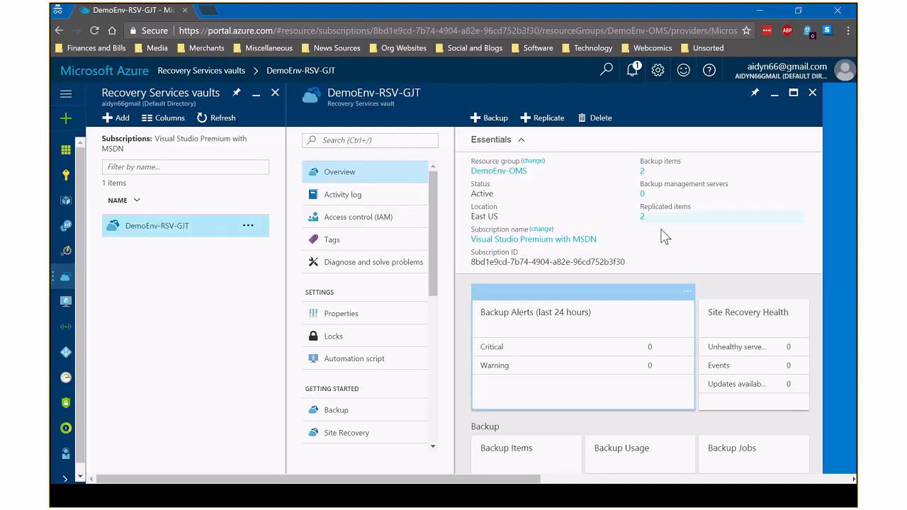
scroll(662, 233, "down", 3)
scroll(675, 265, "up", 2)
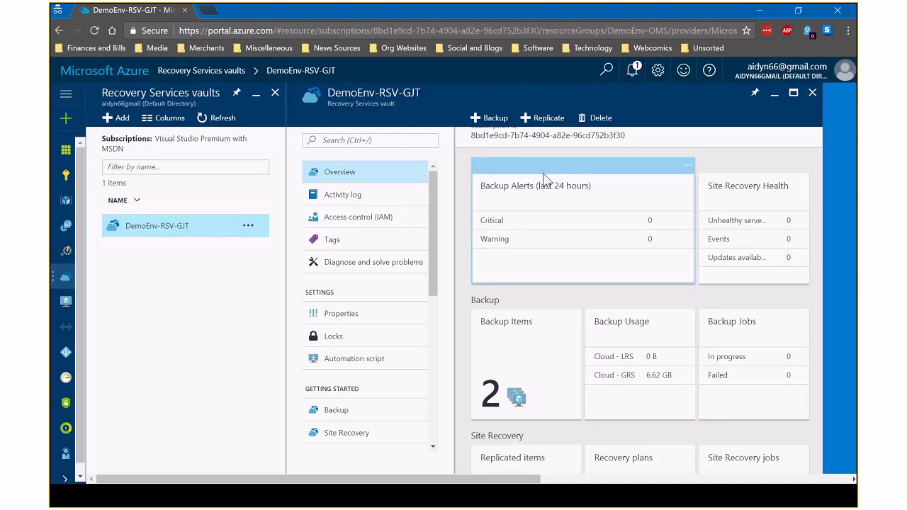
scroll(642, 262, "down", 3)
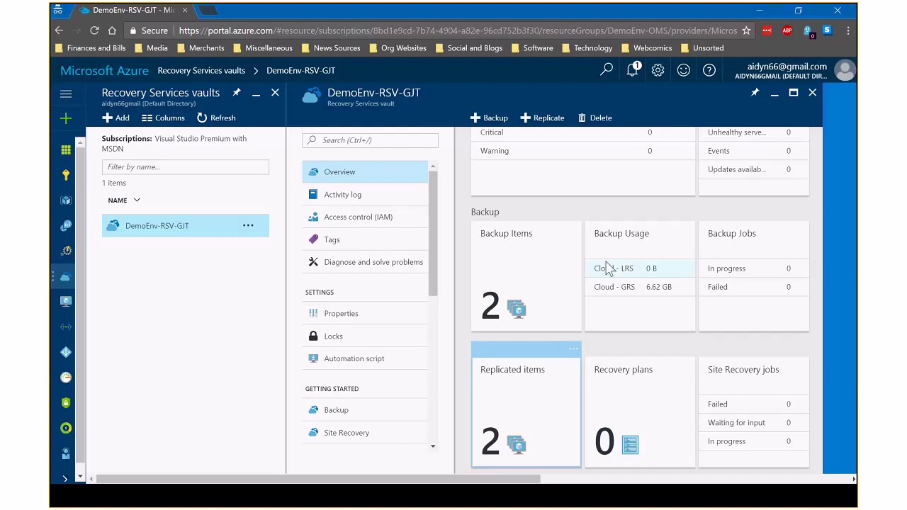
scroll(595, 280, "up", 2)
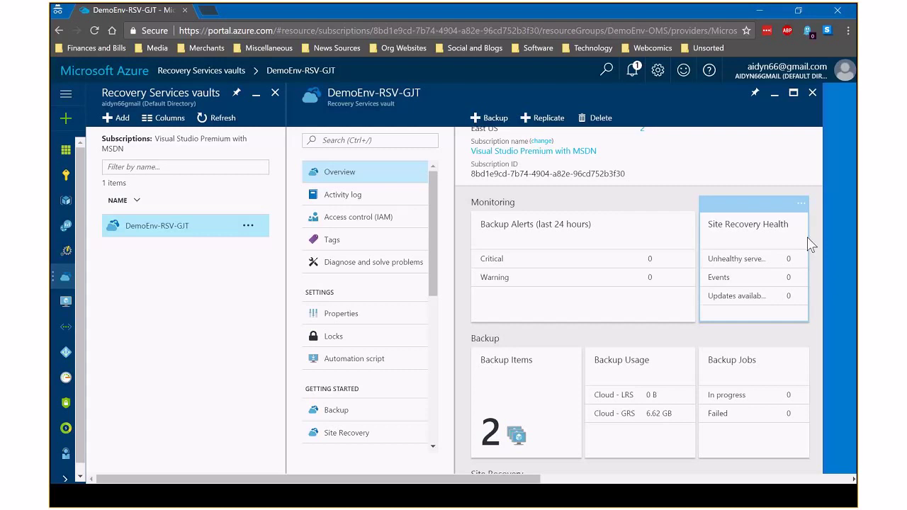
left_click(811, 242)
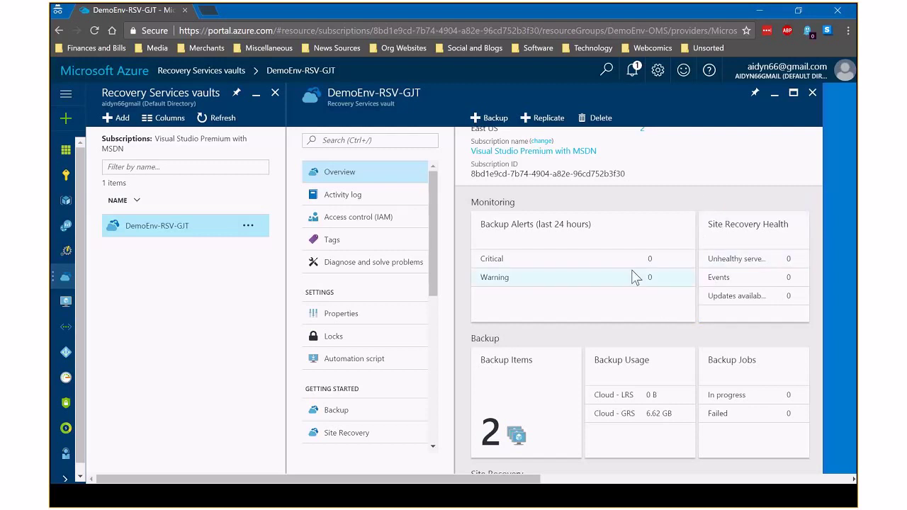
Start a vault backup with an on-premises workload and Bare Metal Recovery as the goal, and show the infrastructure preparation instructions
left_click(495, 120)
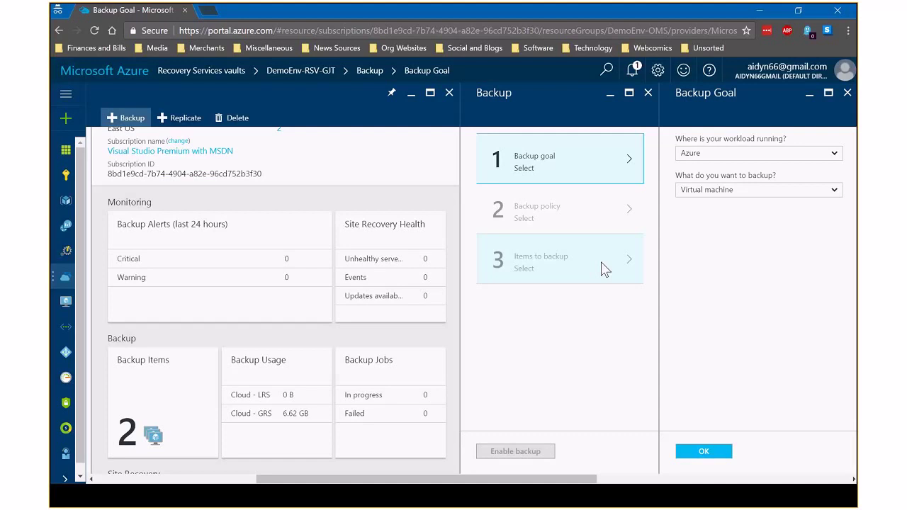
left_click(712, 154)
left_click(705, 176)
left_click(705, 189)
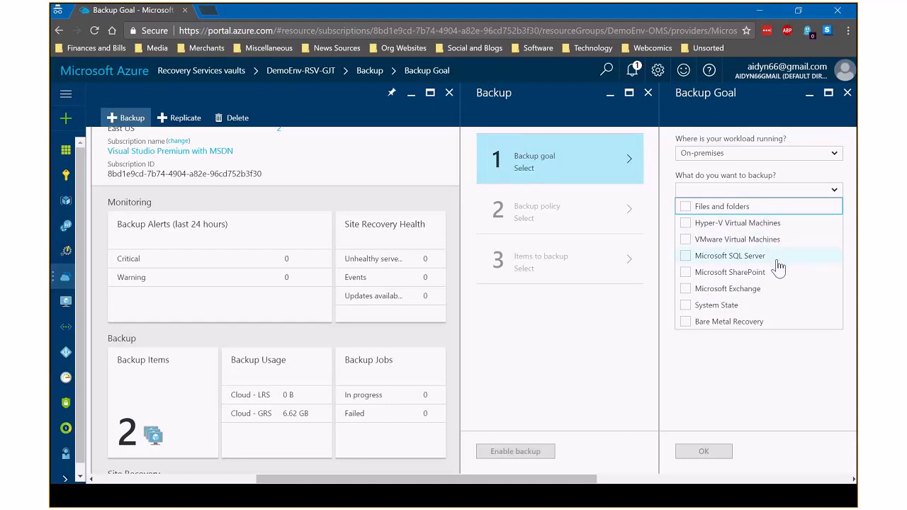
left_click(777, 331)
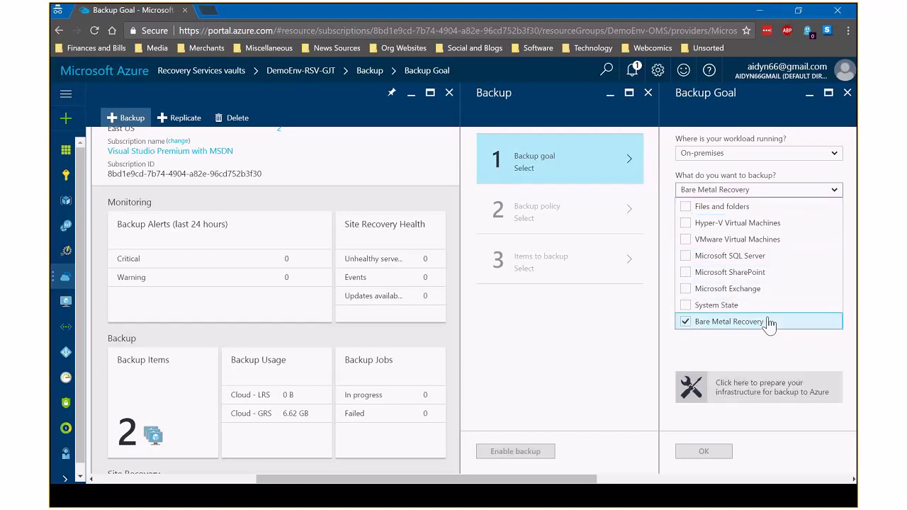
left_click(727, 400)
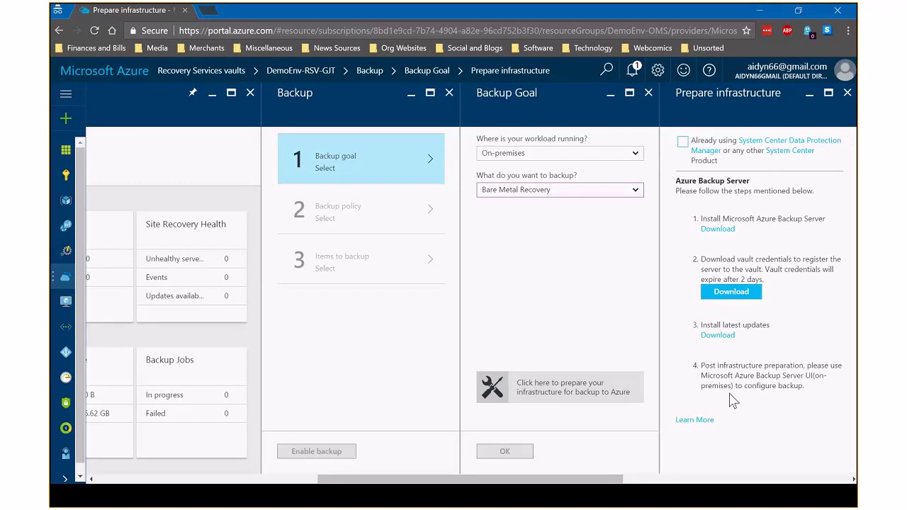
Start enabling replication for the vault with On-premises as source and ModelHosts as source location, continuing to the target settings
scroll(652, 277, "left", 5)
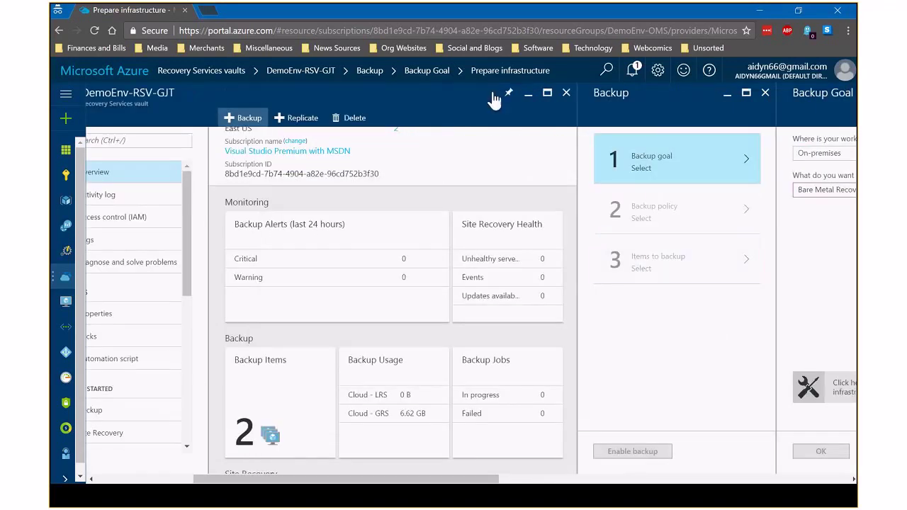
left_click(297, 118)
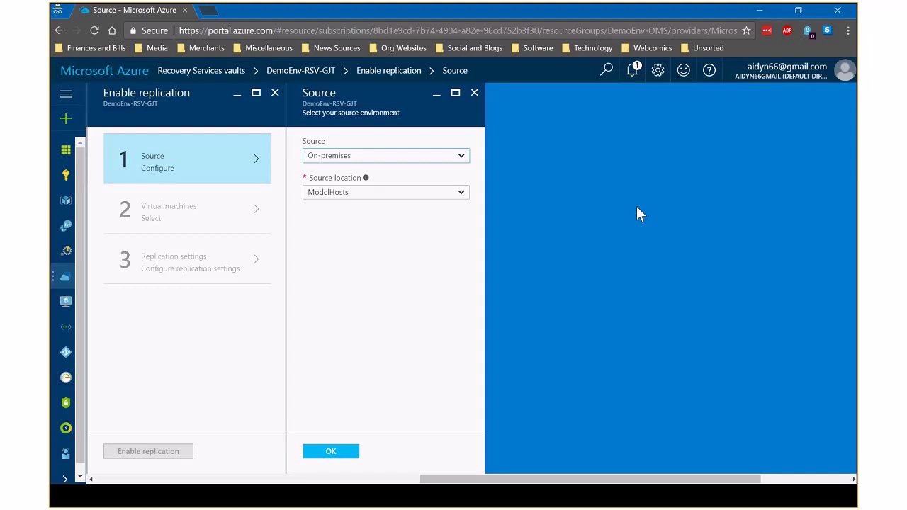
left_click(439, 193)
left_click(438, 193)
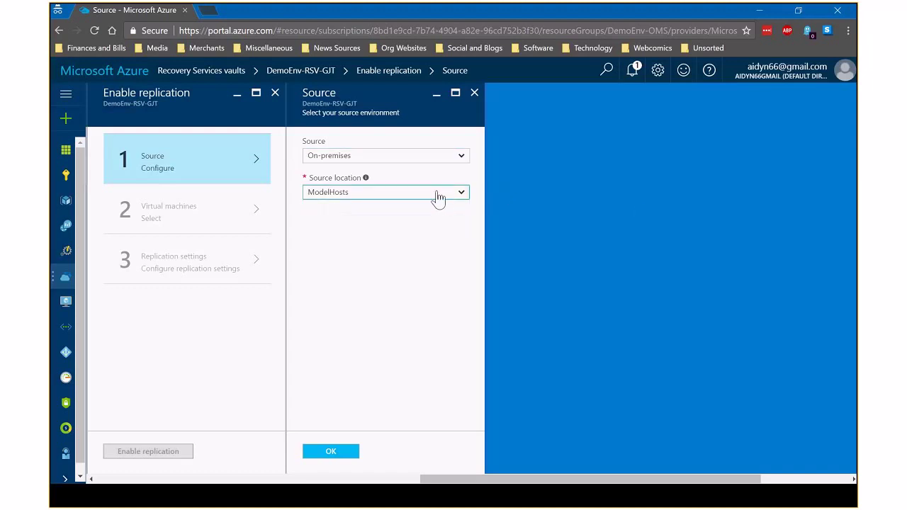
left_click(316, 451)
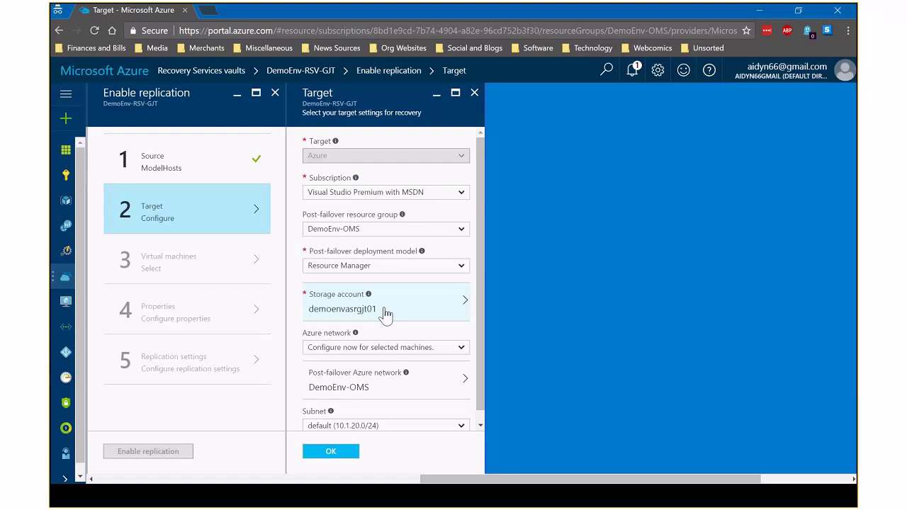
Return to the vault overview and view its backup items by management type
scroll(397, 309, "left", 5)
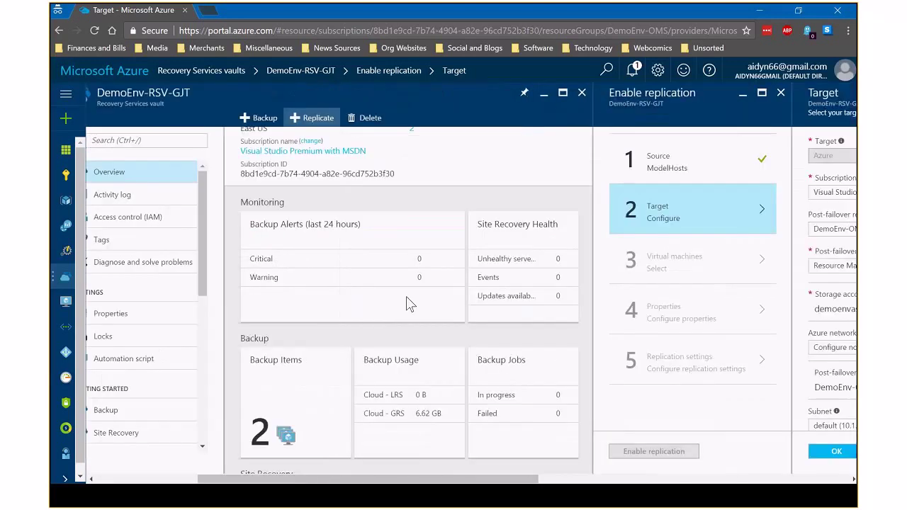
scroll(409, 303, "down", 2)
left_click(263, 232)
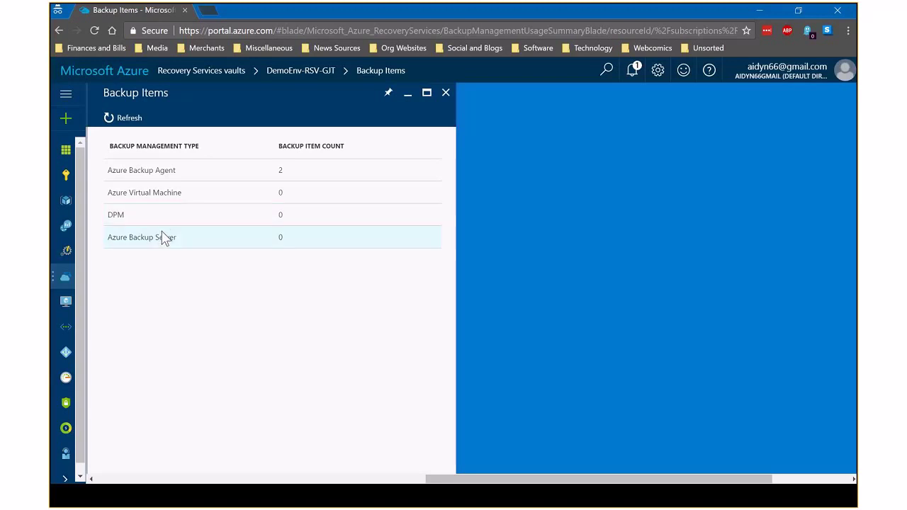
Open replicated item GJT-DC02 from the vault's replicated items and review its essentials, replication health and latest recovery points
left_click(112, 83)
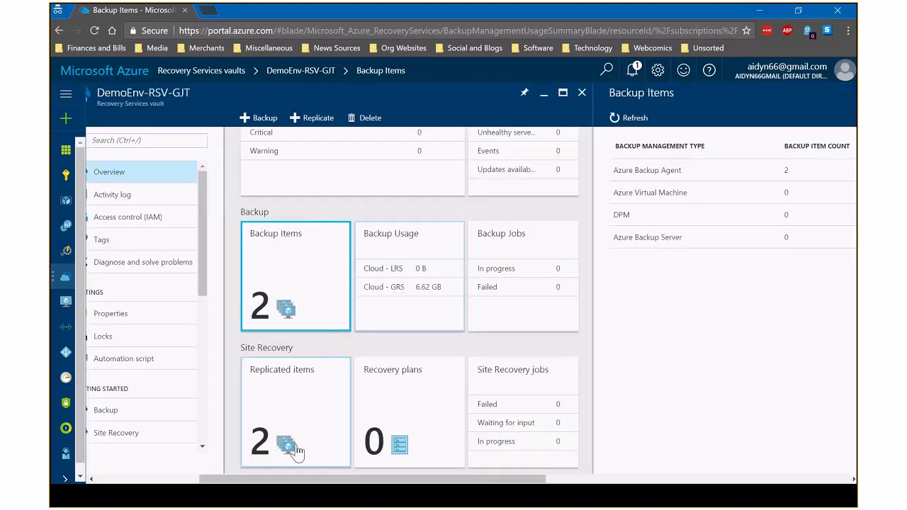
left_click(294, 423)
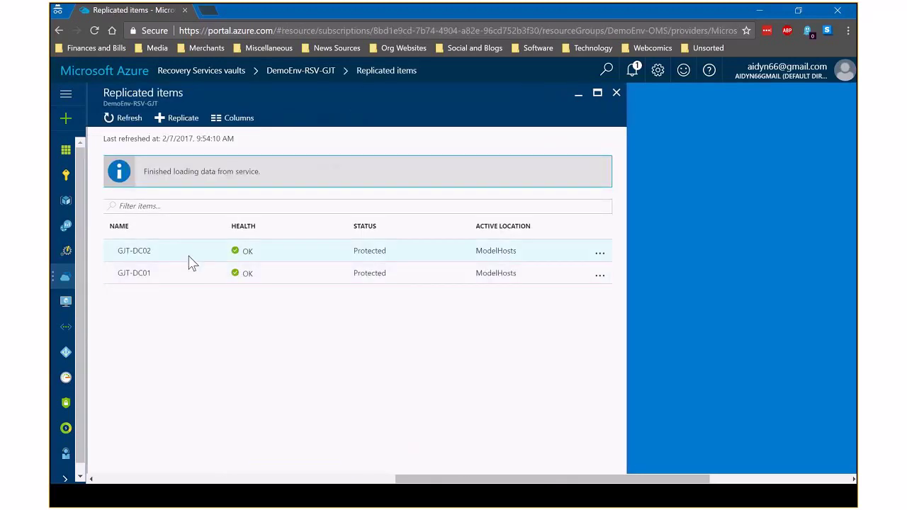
left_click(121, 250)
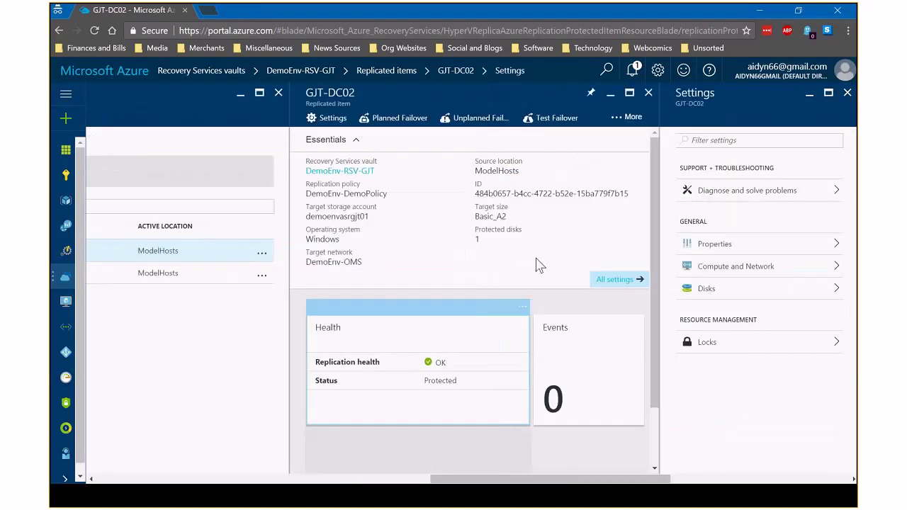
scroll(537, 264, "down", 1)
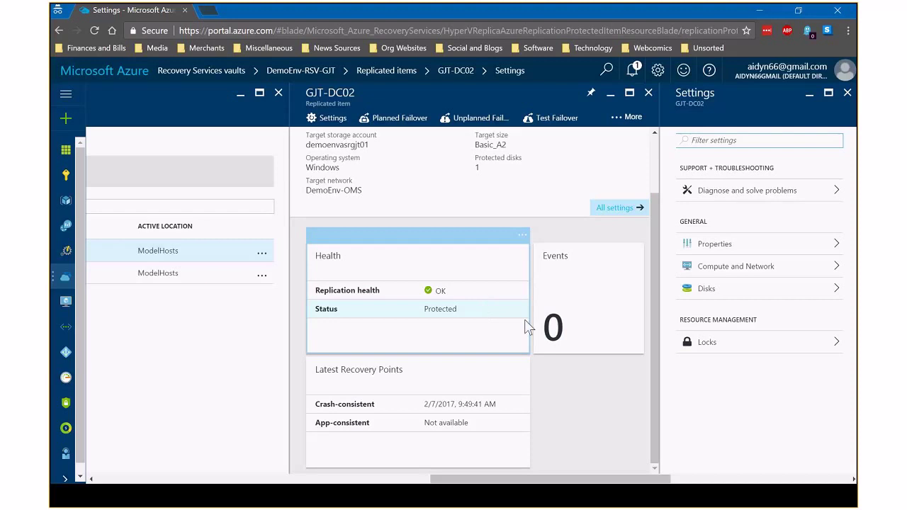
left_click(475, 428)
double_click(474, 424)
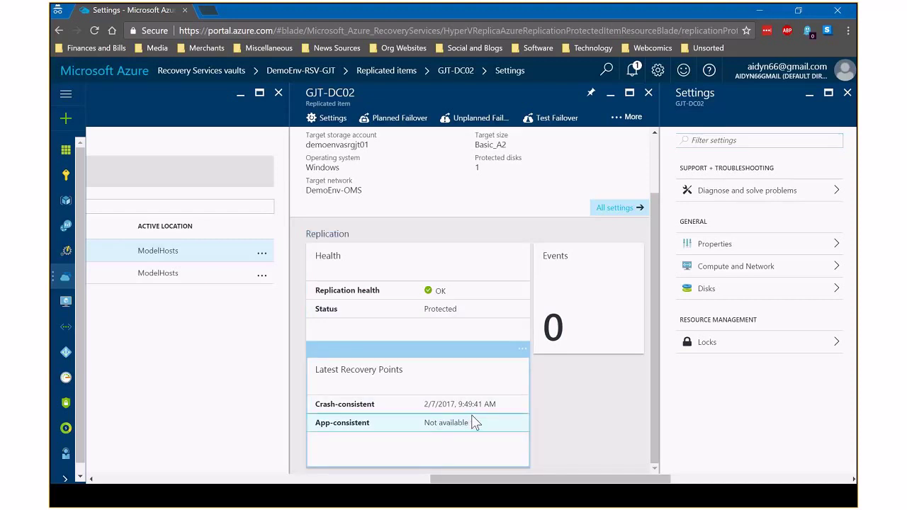
scroll(474, 422, "up", 2)
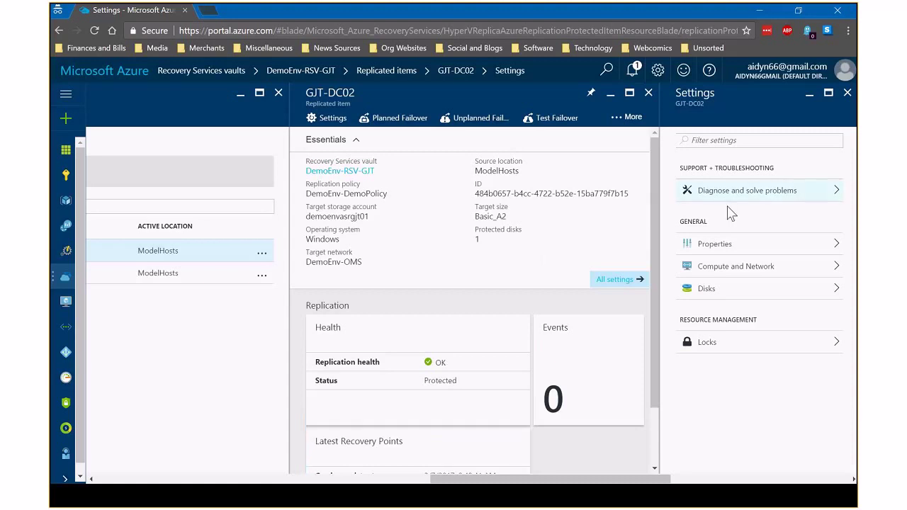
Review GJT-DC02's properties and its compute and network settings, including the target IP field and the available Azure sizes
left_click(755, 251)
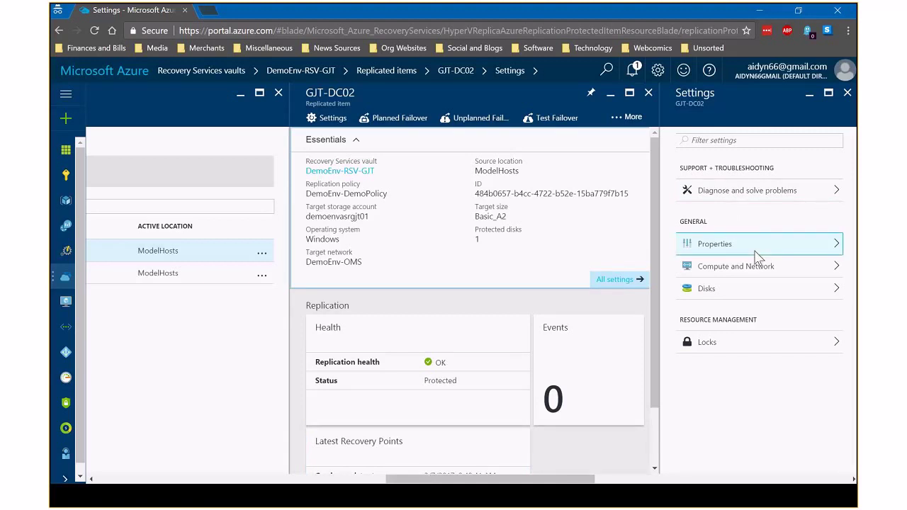
scroll(572, 268, "down", 1)
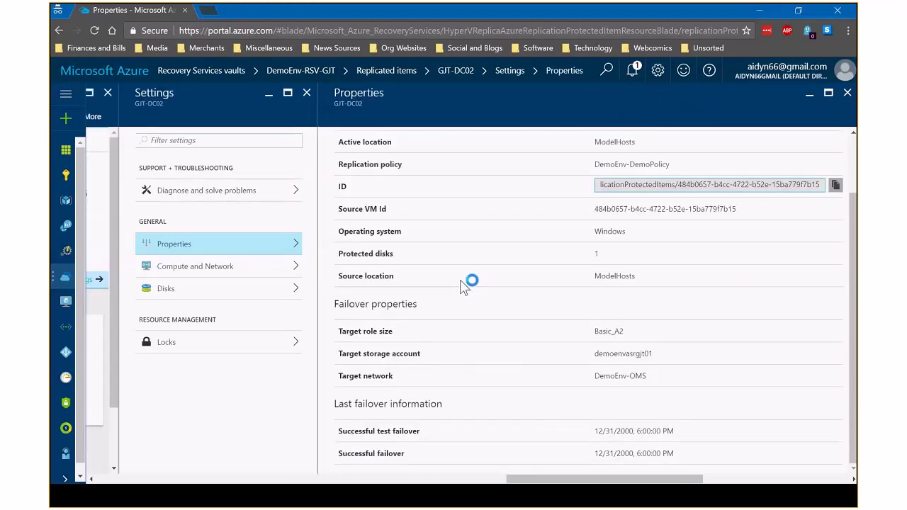
left_click(233, 265)
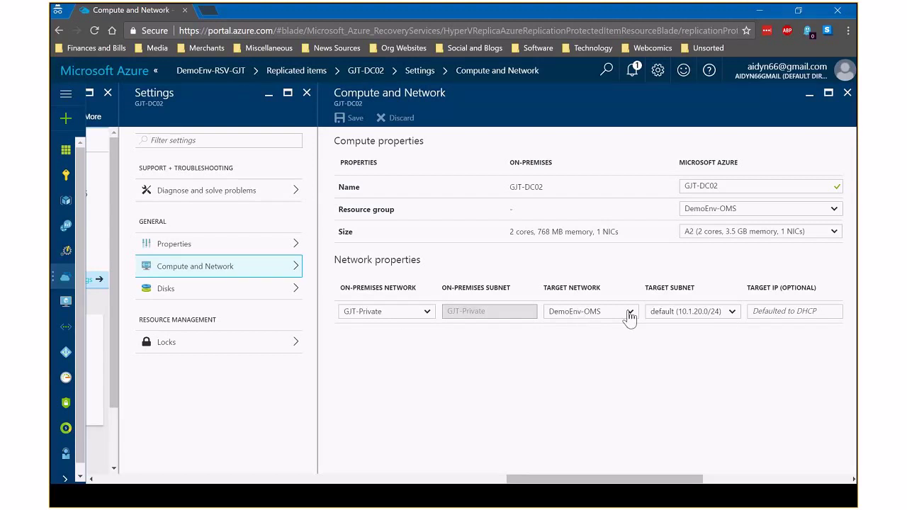
left_click(774, 311)
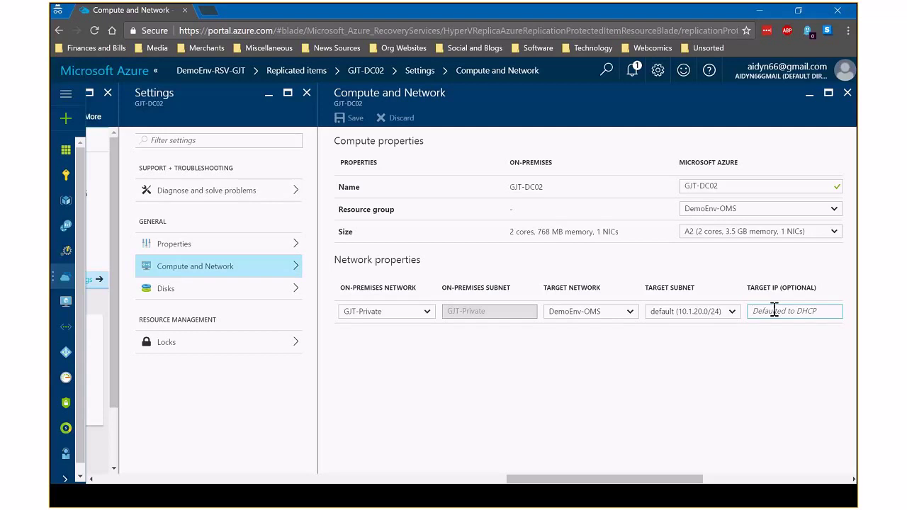
left_click(720, 237)
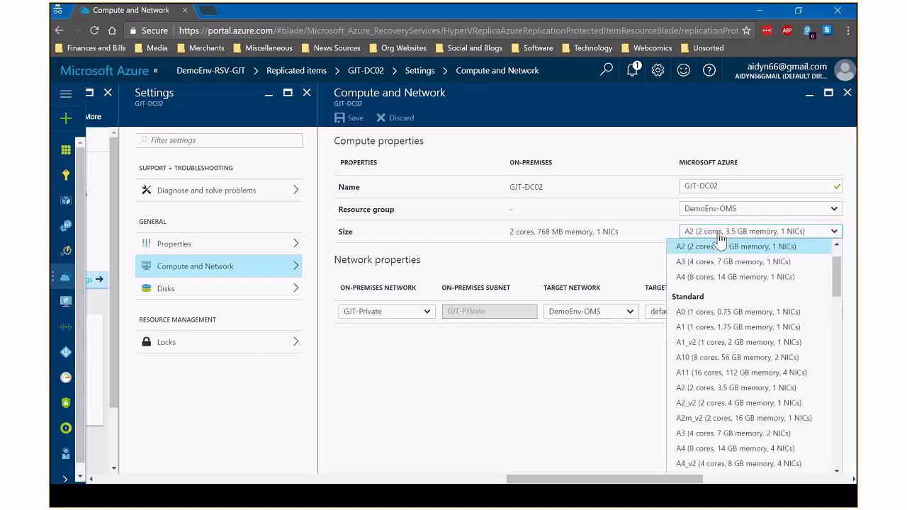
left_click(619, 257)
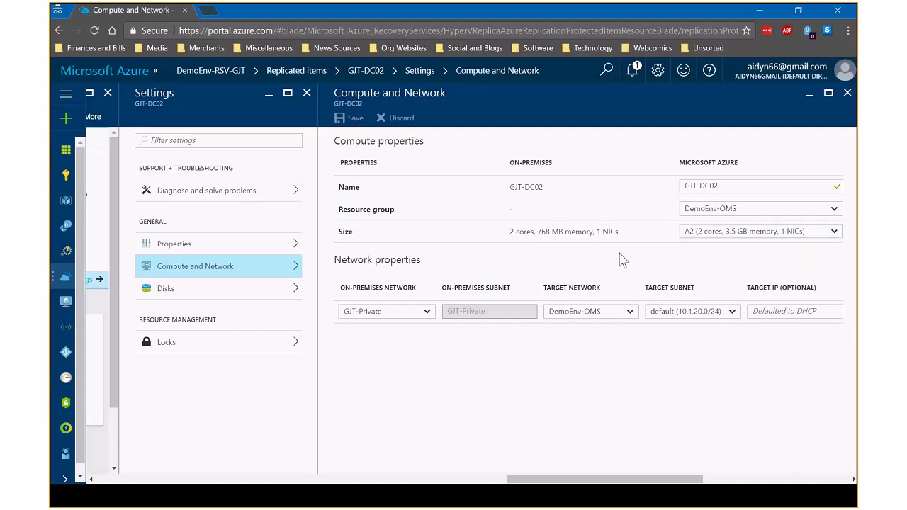
Begin a new recovery plan in the vault named "s;fj;slakdj", allowing items with the Resource Manager deployment model
scroll(619, 251, "left", 10)
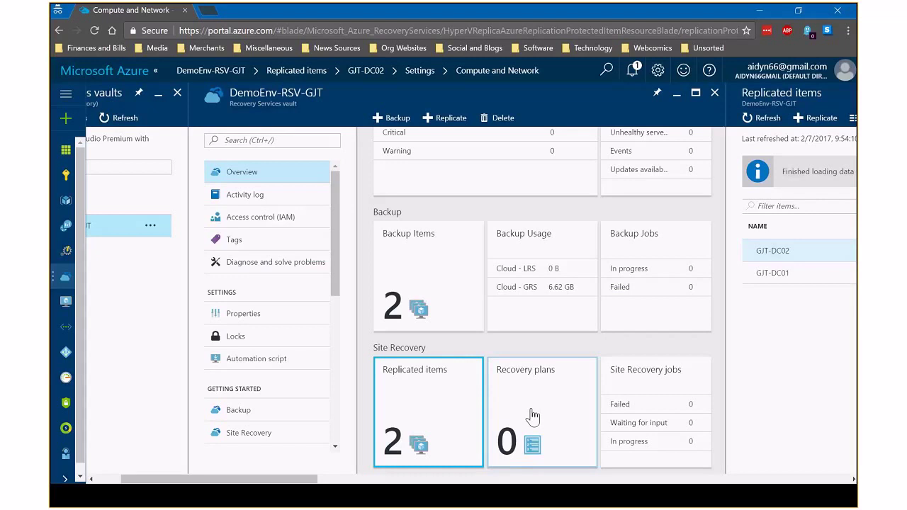
left_click(533, 417)
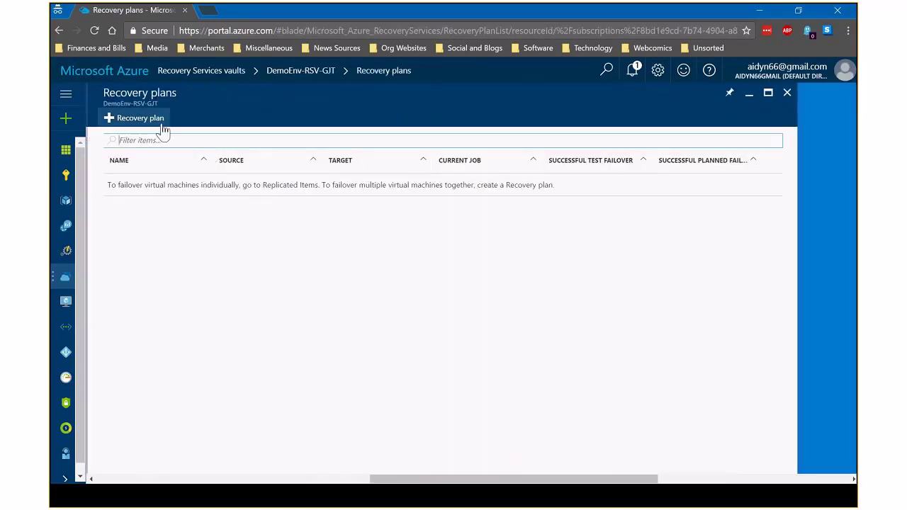
left_click(162, 128)
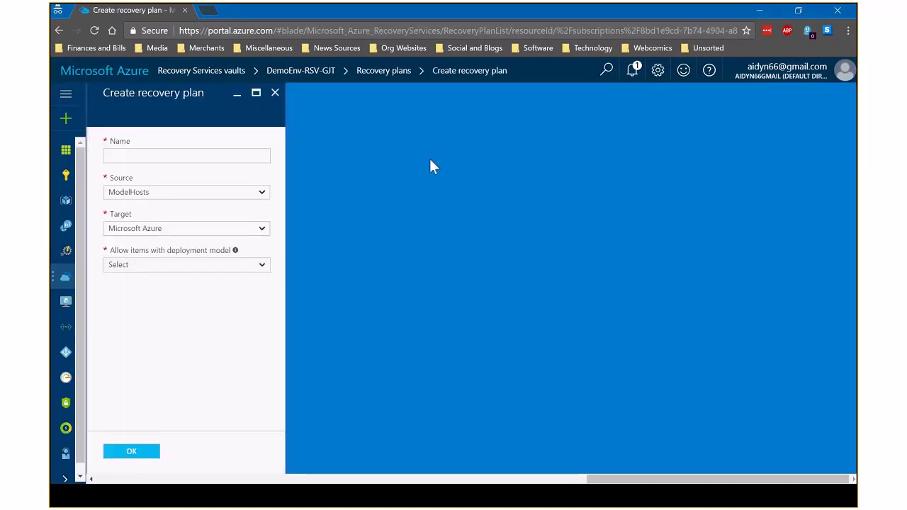
left_click(162, 157)
type("s;fj;slakdj")
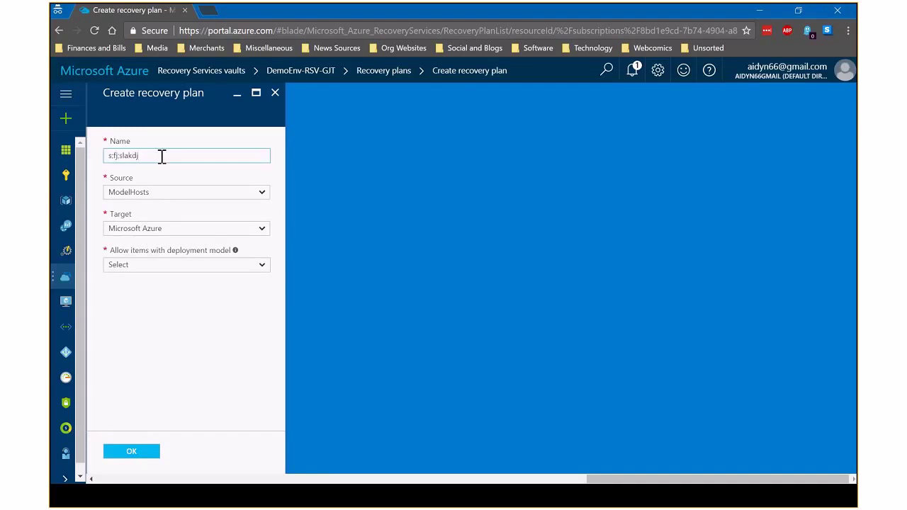
left_click(127, 264)
left_click(122, 300)
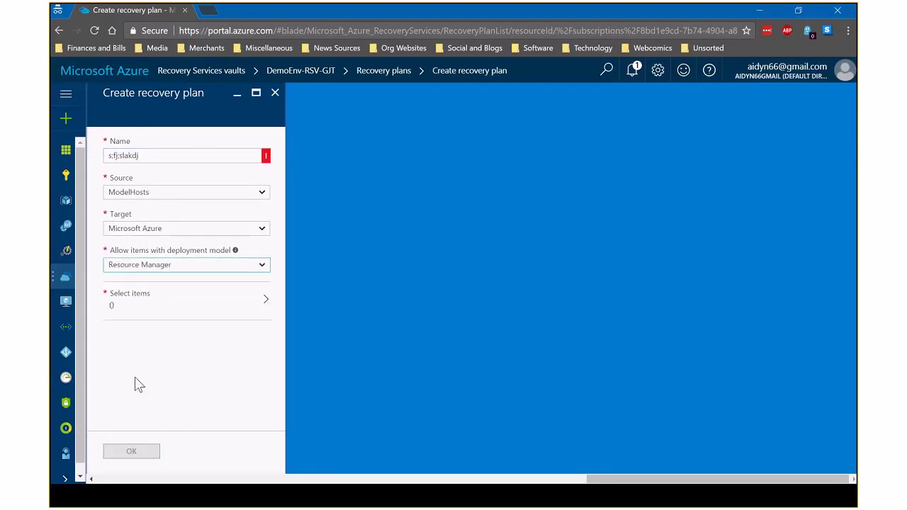
Change the recovery plan's name to "asdfasdfsdfs" and try to create the plan without selecting any items
left_click(114, 157)
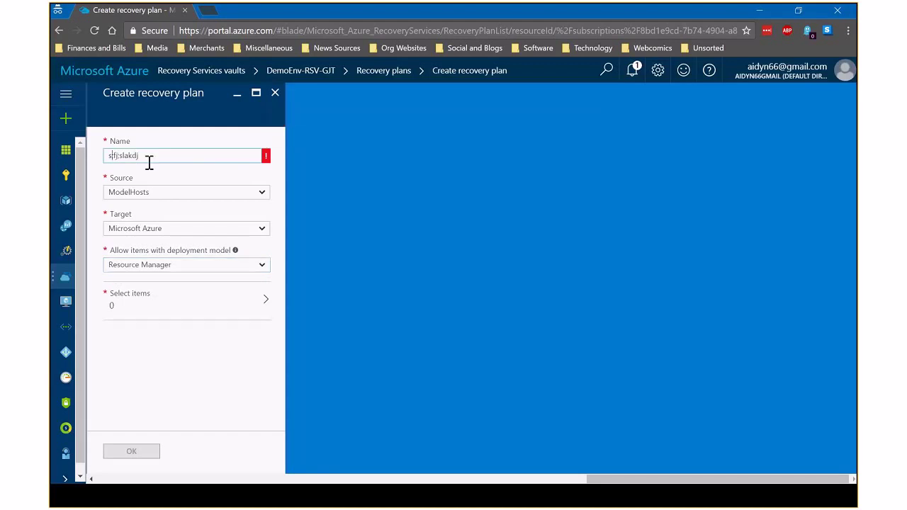
key("BackSpace")
key("Delete")
key("Delete")
key("Delete")
key("Delete")
key("Delete")
key("Delete")
key("Delete")
key("Delete")
key("Delete")
key("Delete")
type("asdfasdfsdfs")
key("Tab")
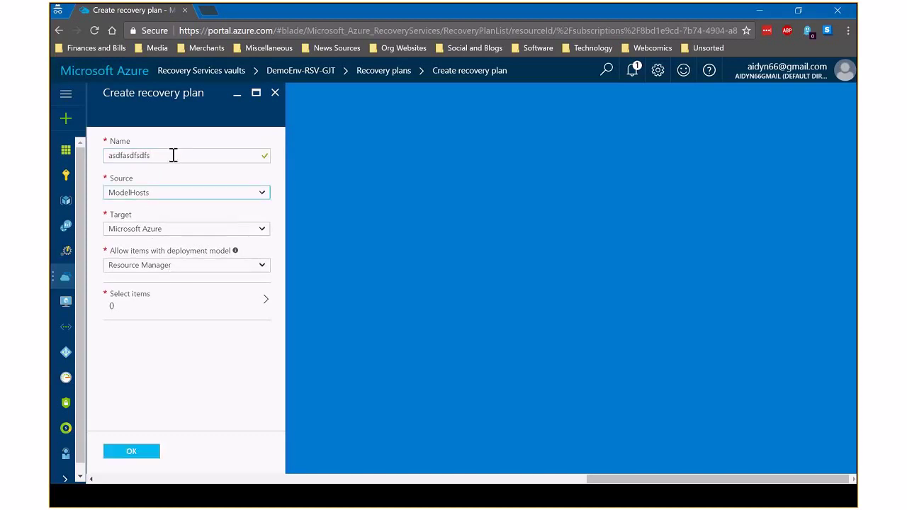
left_click(151, 449)
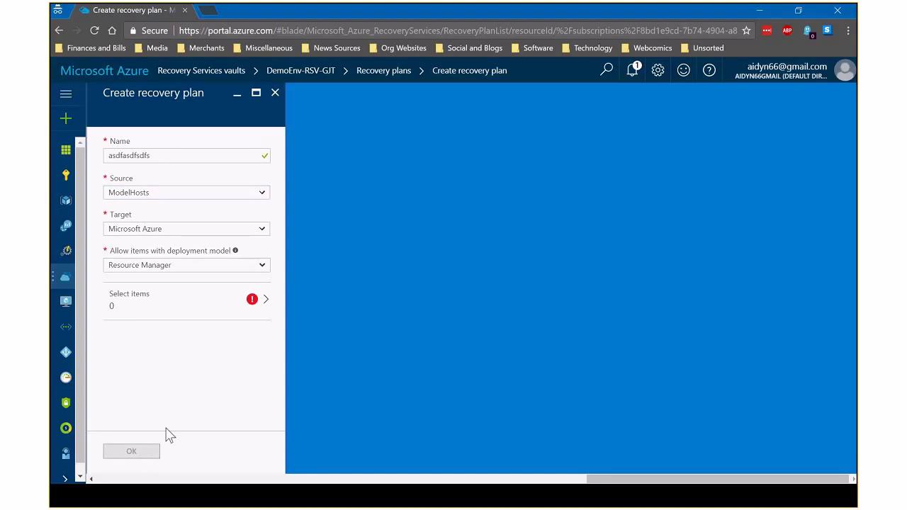
Add the protected machines GJT-DC02 and GJT-DC01 to the recovery plan's selected items
left_click(158, 312)
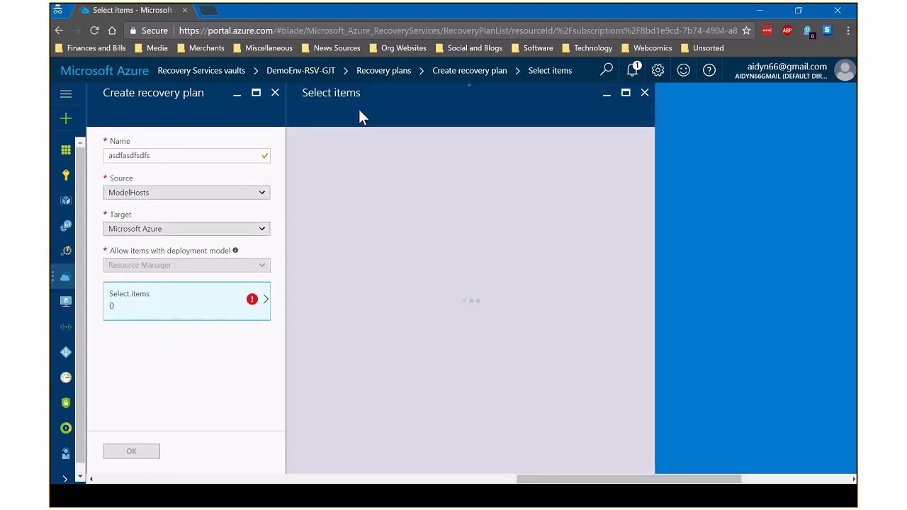
left_click(344, 240)
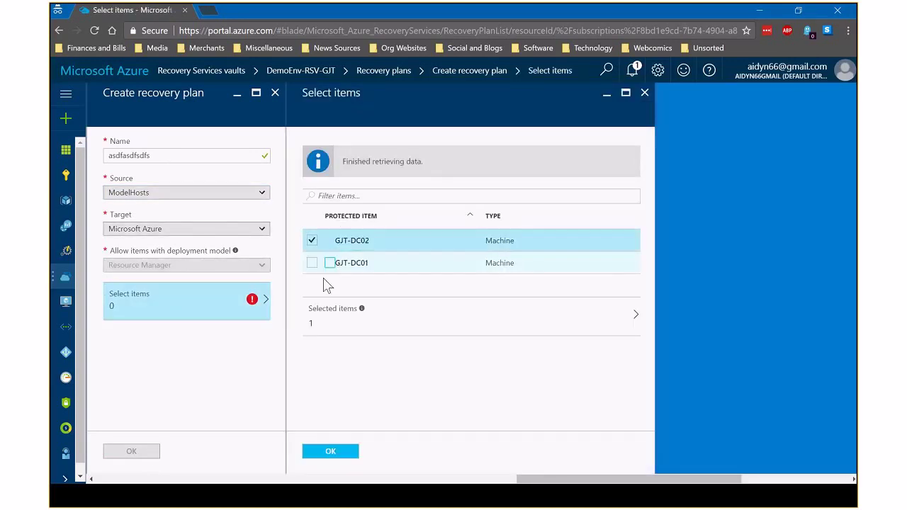
left_click(312, 263)
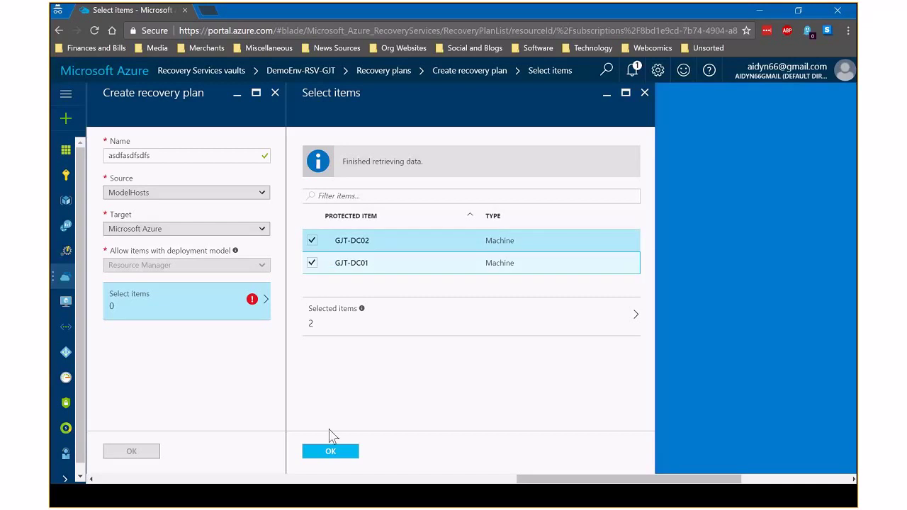
left_click(330, 451)
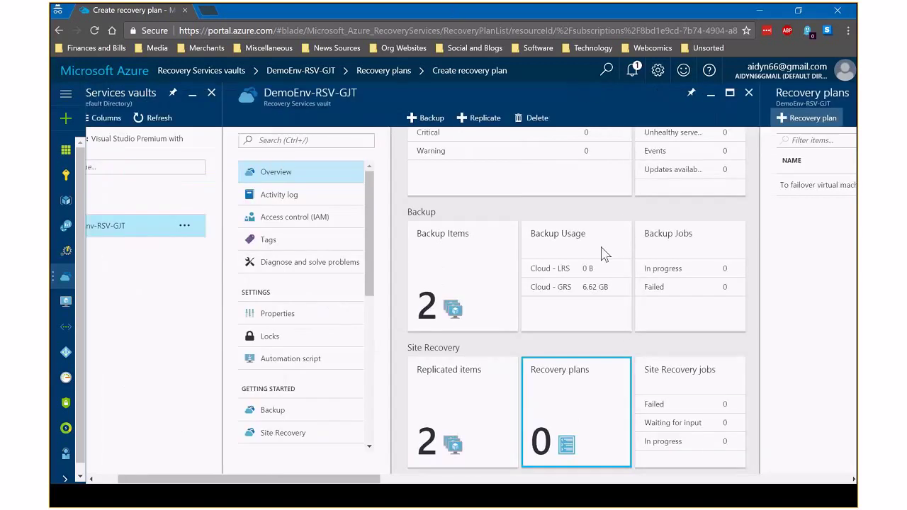
Review the DemoEnv-RSV-GJT vault overview, including its monitoring, backup and site recovery sections
scroll(604, 255, "up", 4)
scroll(605, 259, "down", 2)
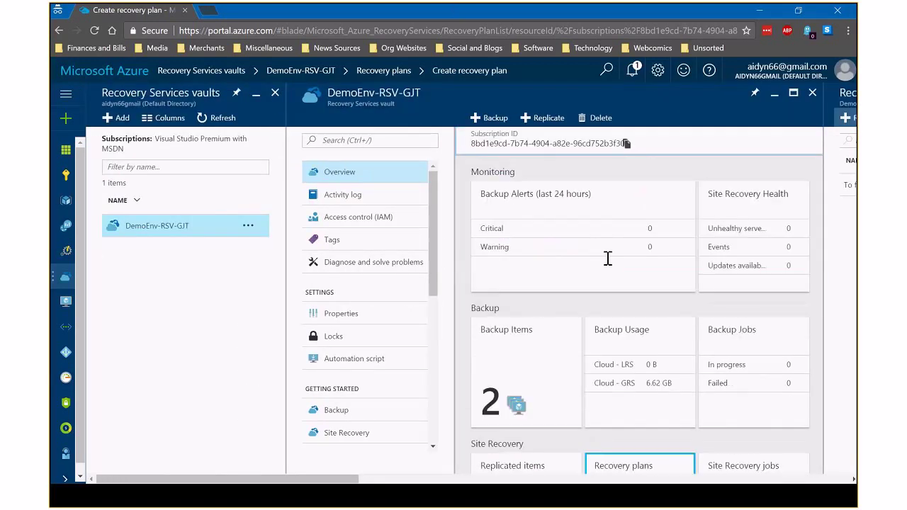
scroll(607, 259, "down", 2)
mouse_move(623, 412)
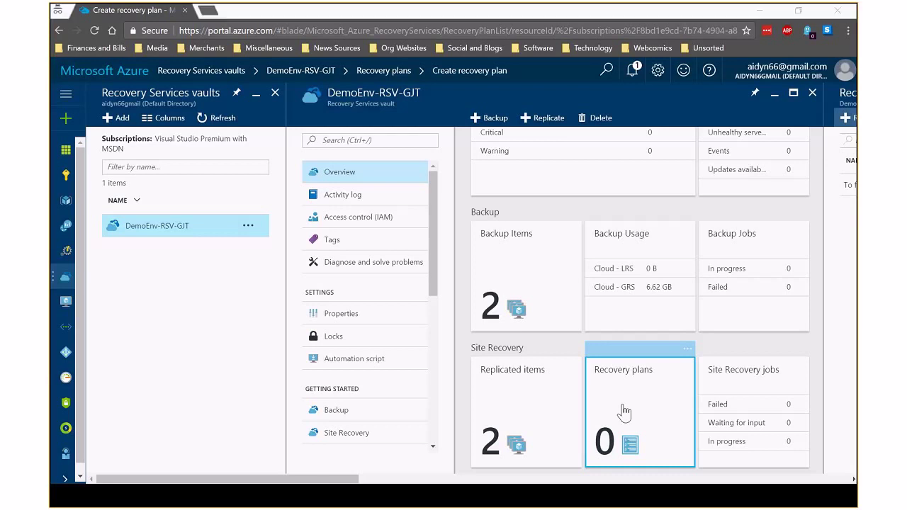
Switch to the DemoEnvOM16 remote desktop, launch Microsoft Azure Backup and select the 2/7/2017 backup job
key("alt+Tab")
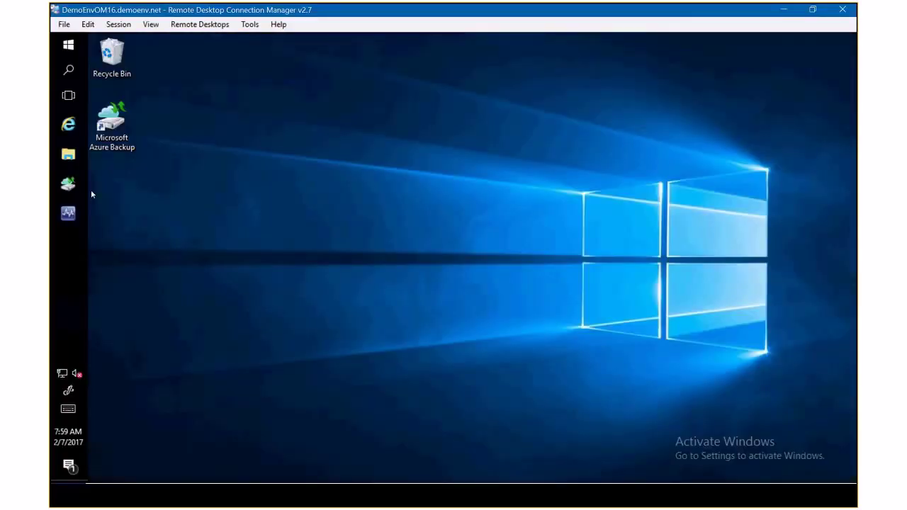
double_click(110, 145)
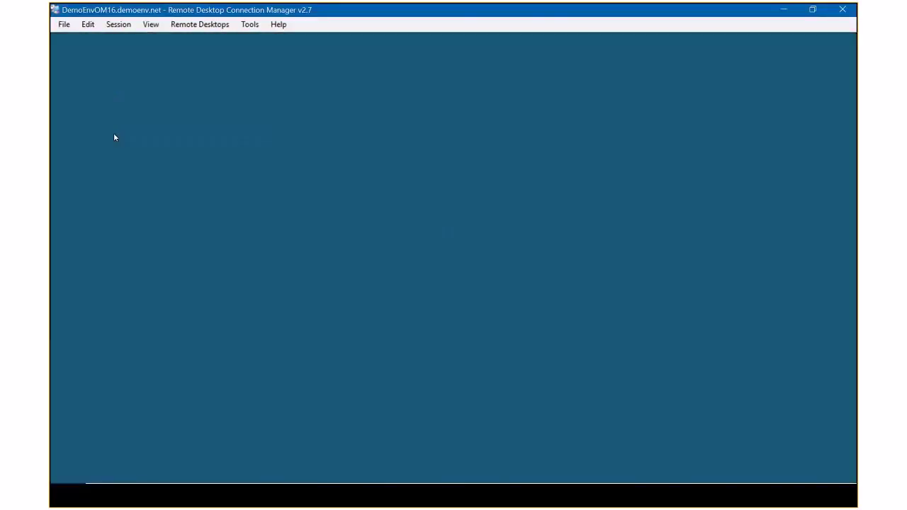
left_click(399, 329)
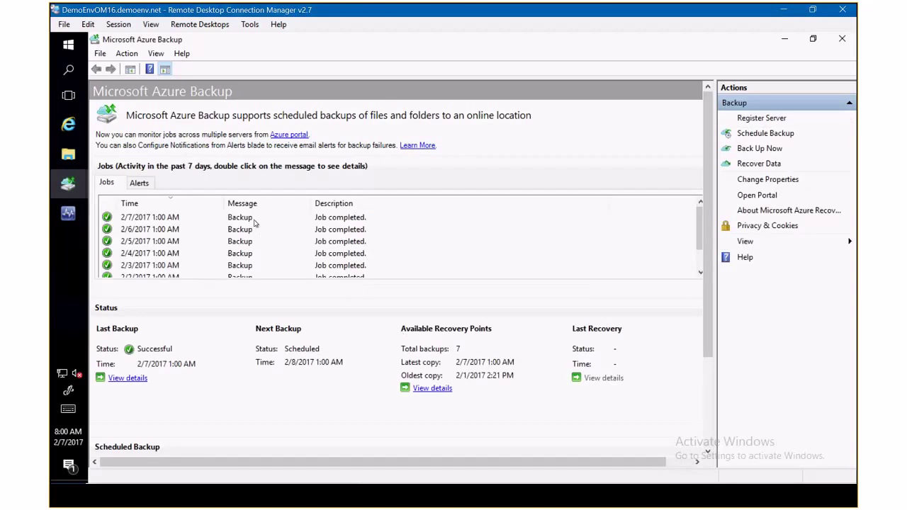
left_click(254, 221)
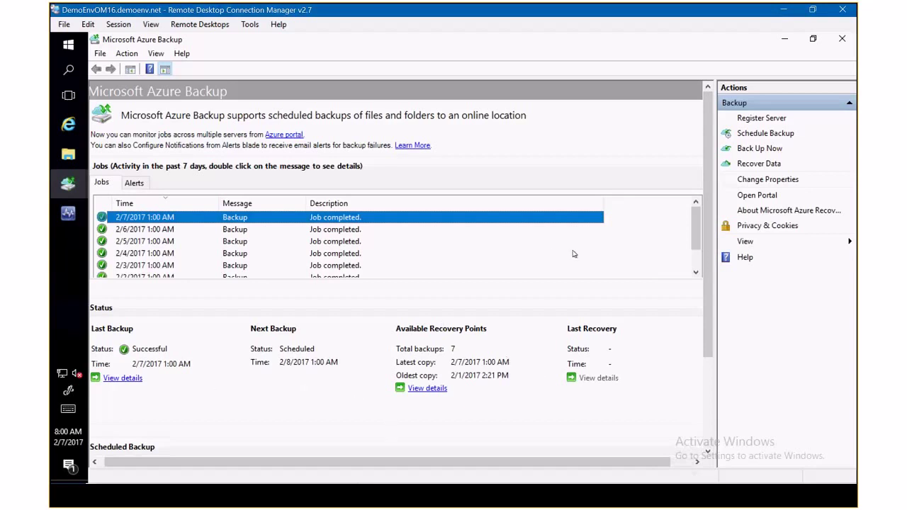
Start a data recovery from this server, choosing volume E:\ and the 2/7/2017 1:00 AM backup
left_click(763, 165)
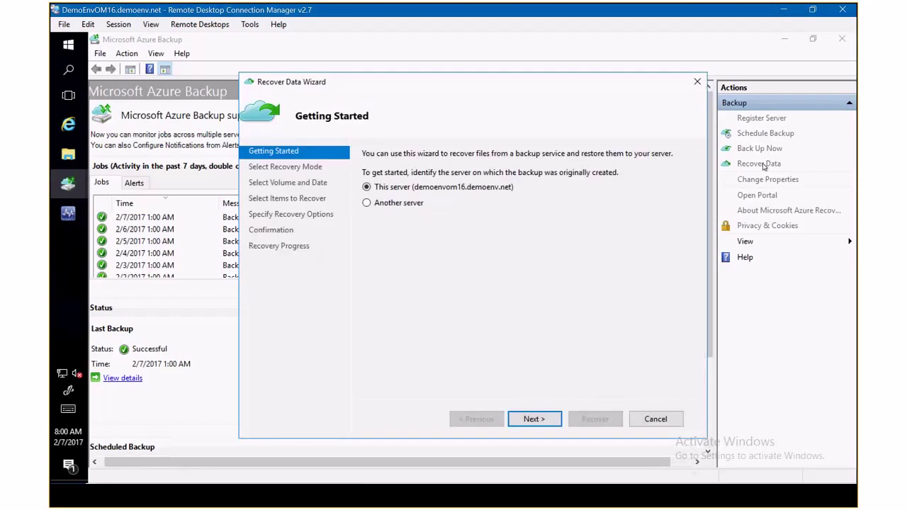
left_click(531, 422)
left_click(528, 418)
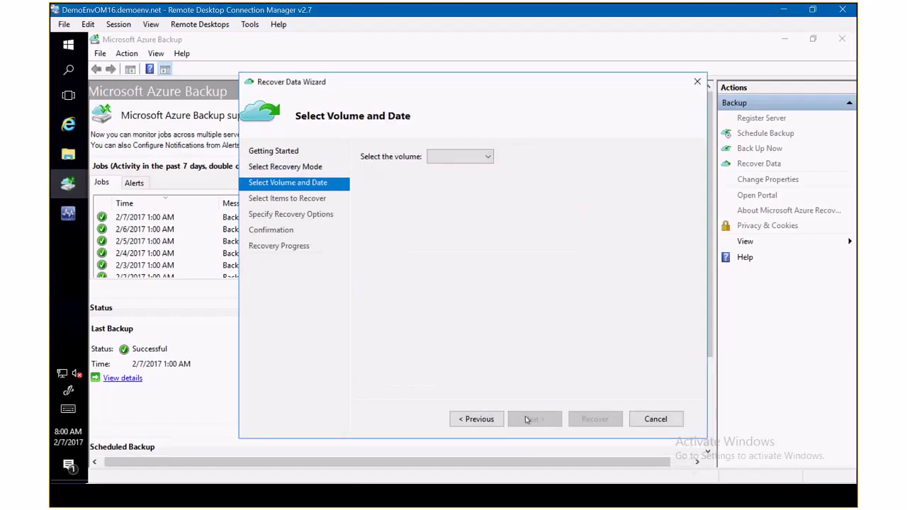
left_click(486, 156)
left_click(462, 167)
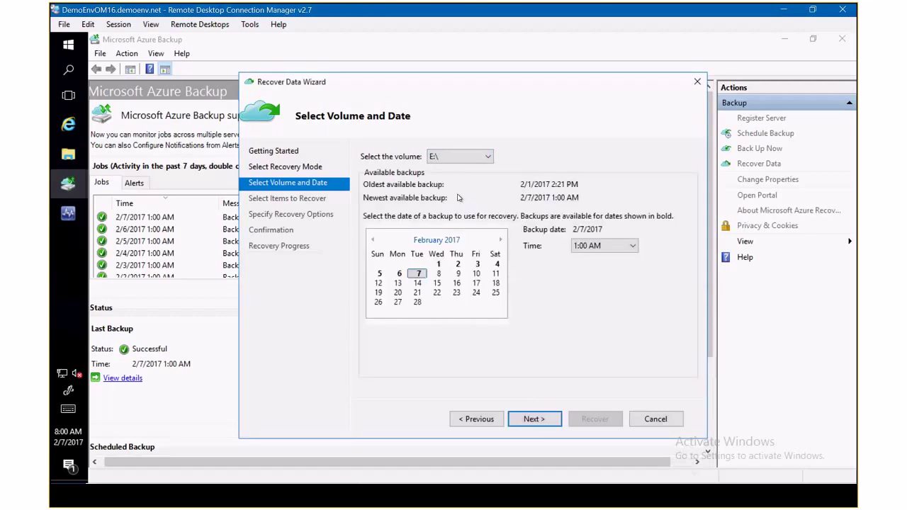
left_click(521, 422)
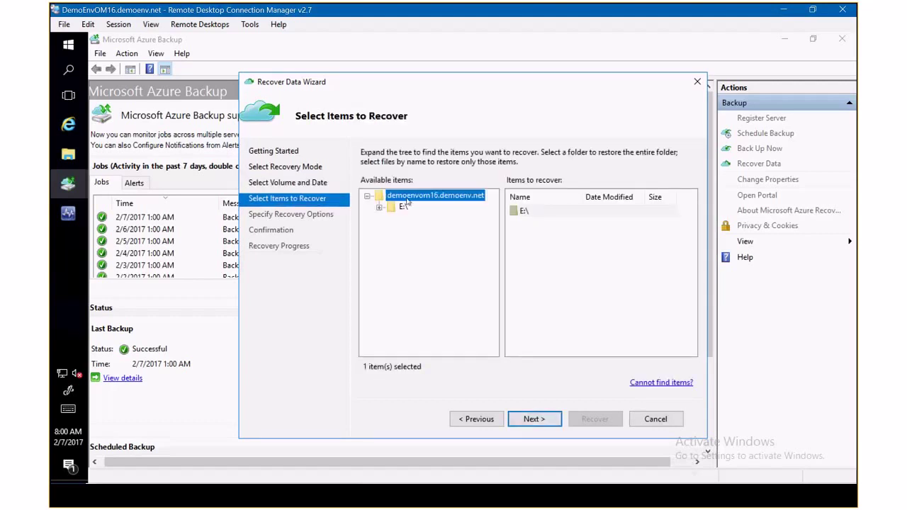
Browse the recoverable folders under E:\MPRepository, including CustomMPs, then cancel the recovery and minimize the remote desktop session
left_click(379, 207)
left_click(379, 207)
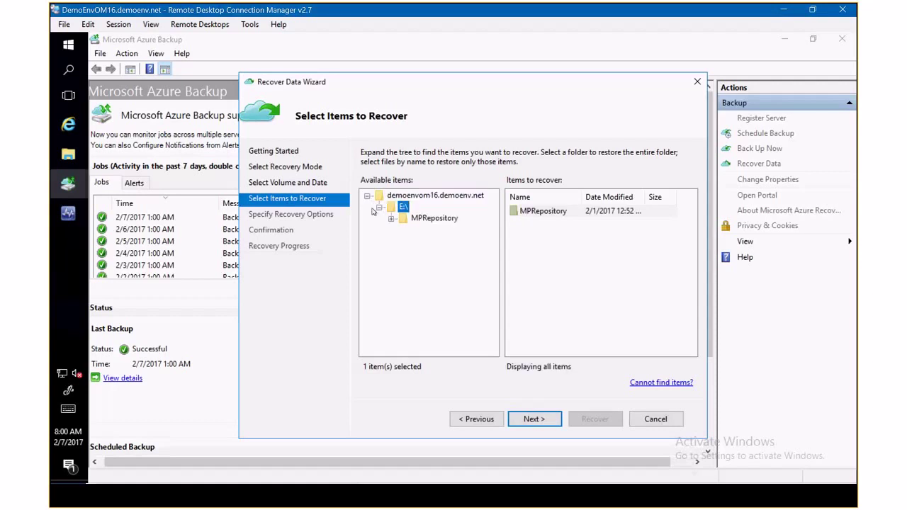
left_click(391, 219)
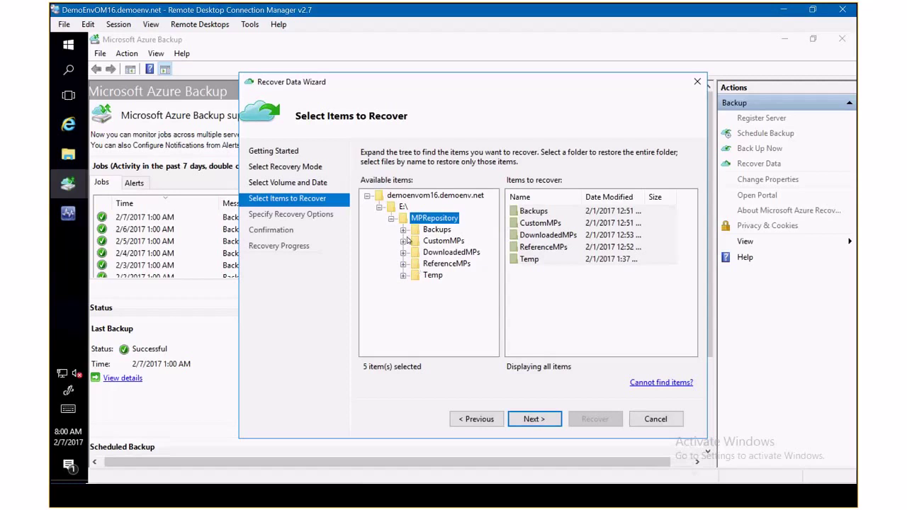
left_click(540, 222)
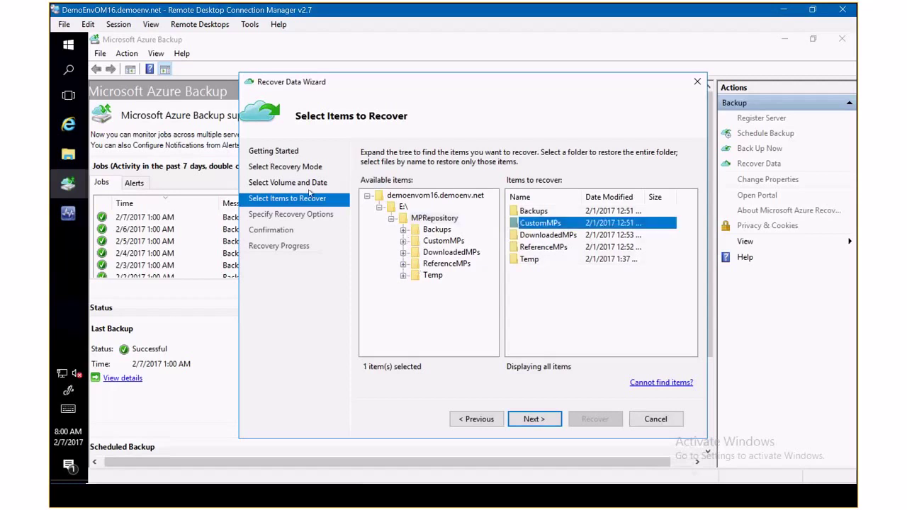
left_click(578, 335)
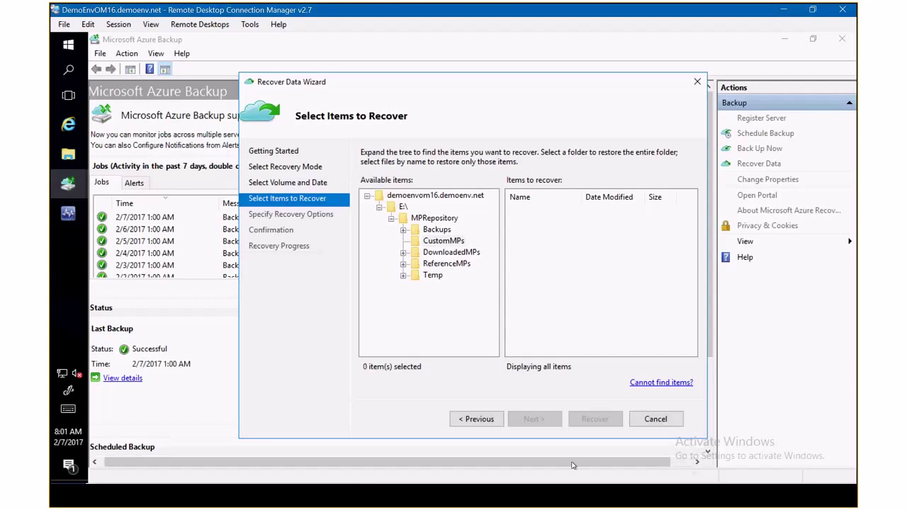
left_click(635, 421)
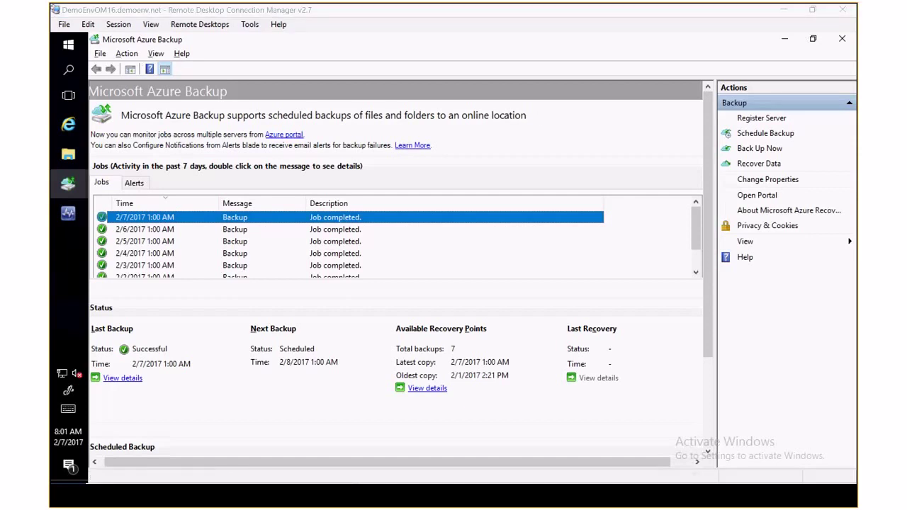
left_click(782, 12)
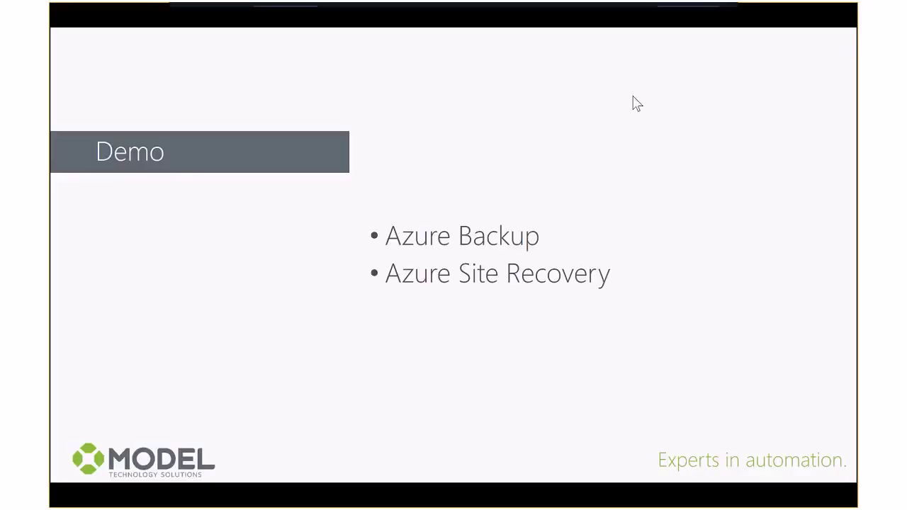
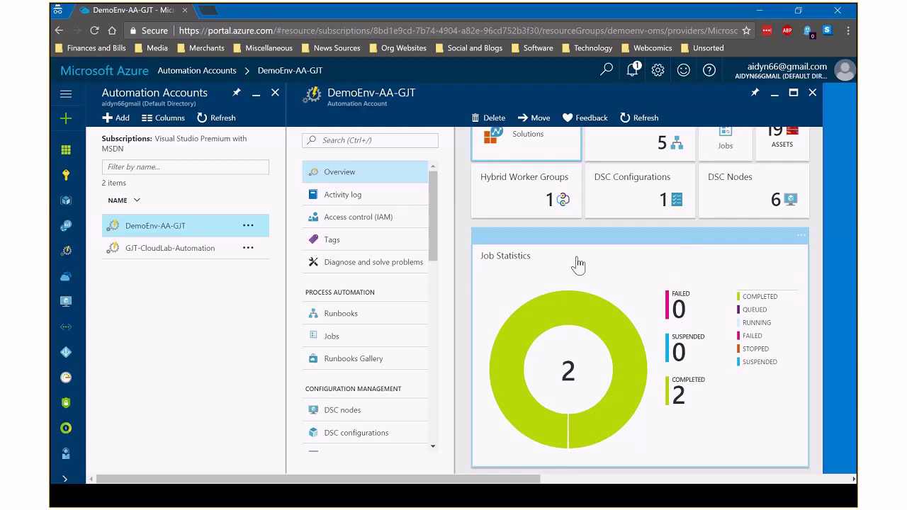
Review the DemoEnv-AA-GJT automation account's job statistics and resources, and open its jobs list
mouse_move(594, 320)
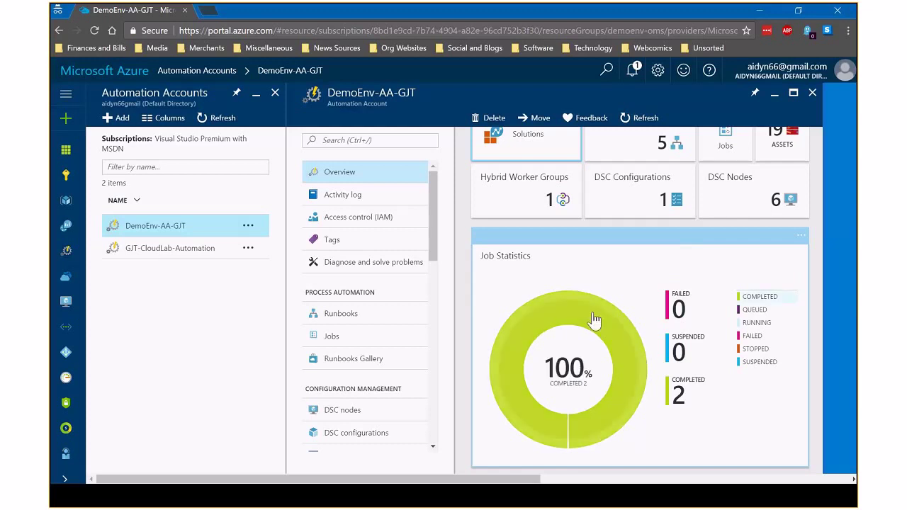
scroll(623, 328, "up", 3)
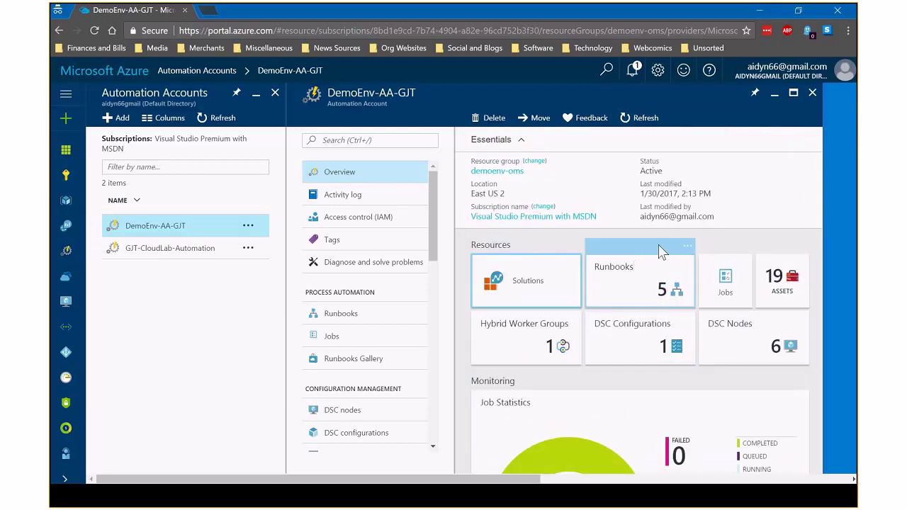
left_click(717, 289)
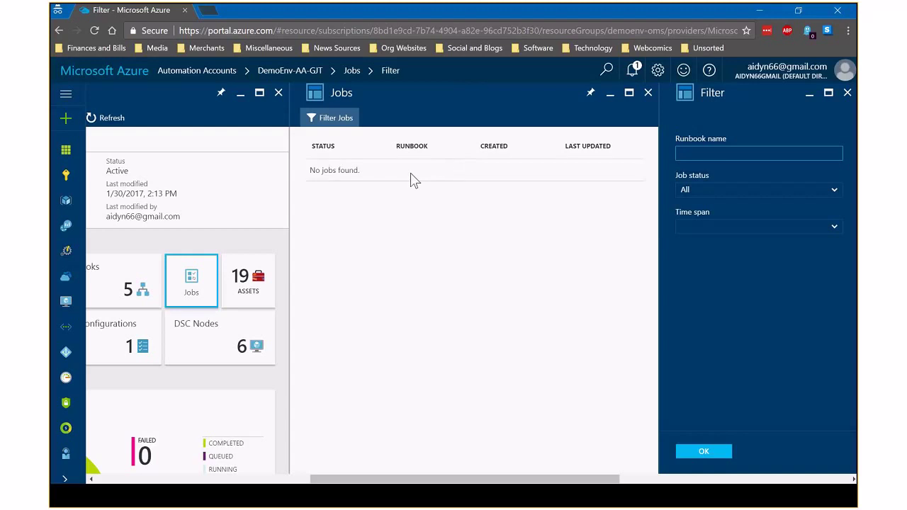
Open the ActiveDirectory_ResetUserPassword runbook from the automation account's runbooks and view its published source
left_click(292, 307)
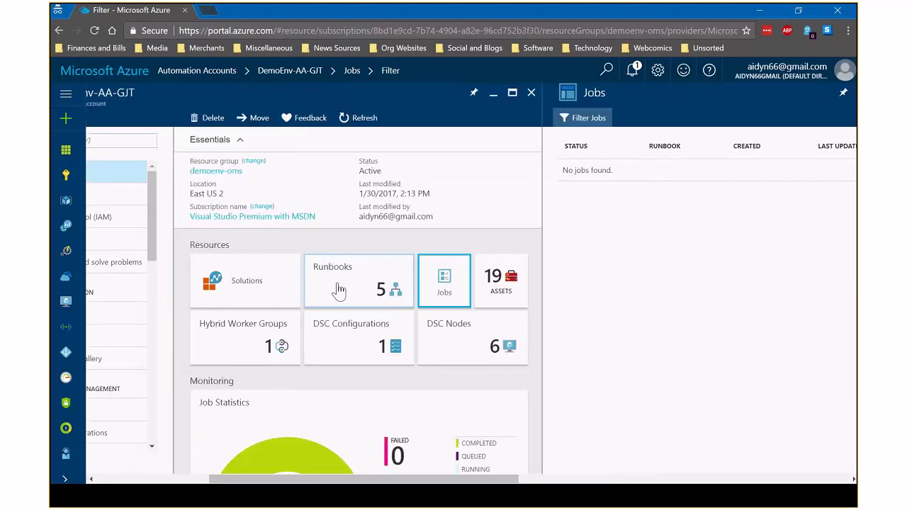
left_click(401, 296)
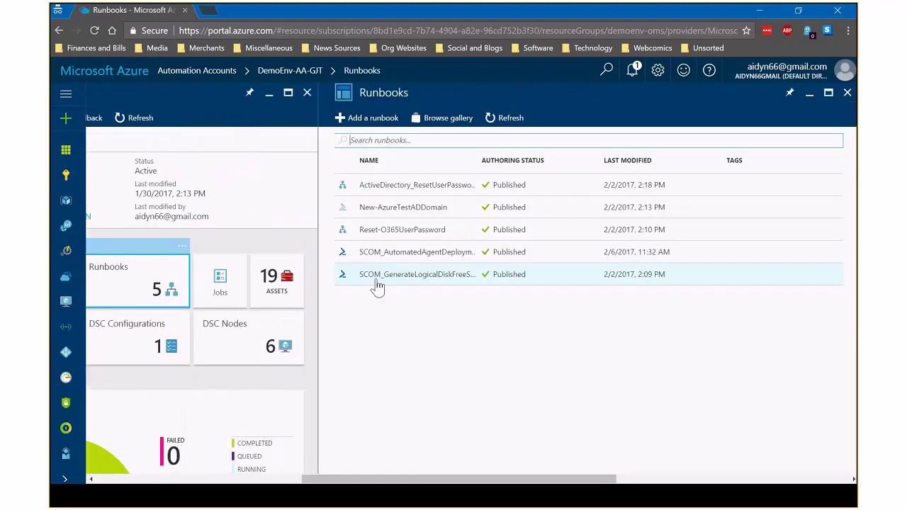
left_click(427, 190)
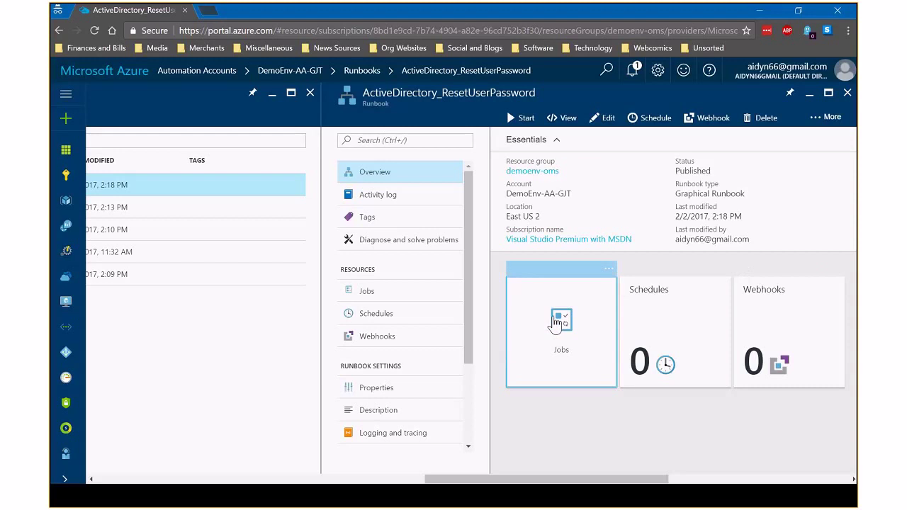
left_click(560, 117)
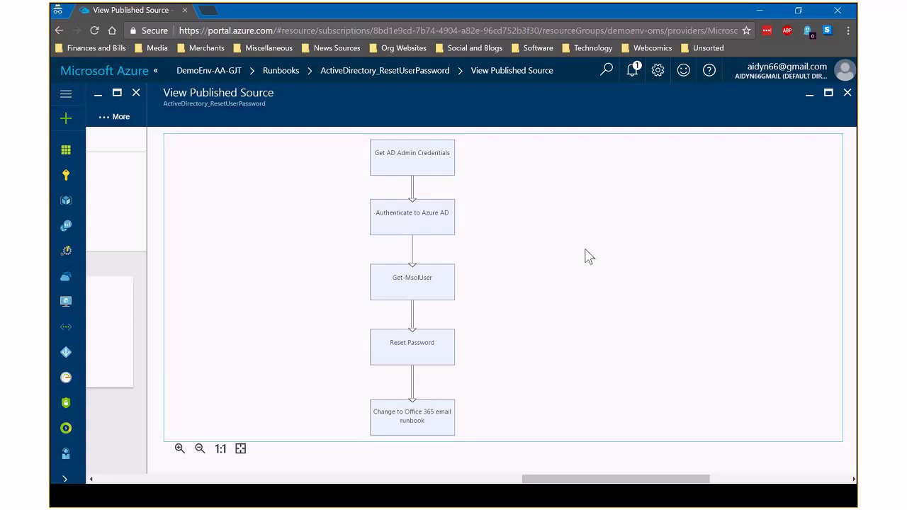
Examine the ActiveDirectory_ResetUserPassword workflow from Get AD Admin Credentials through Change to Office 365 email runbook, including the links between activities
left_click(399, 179)
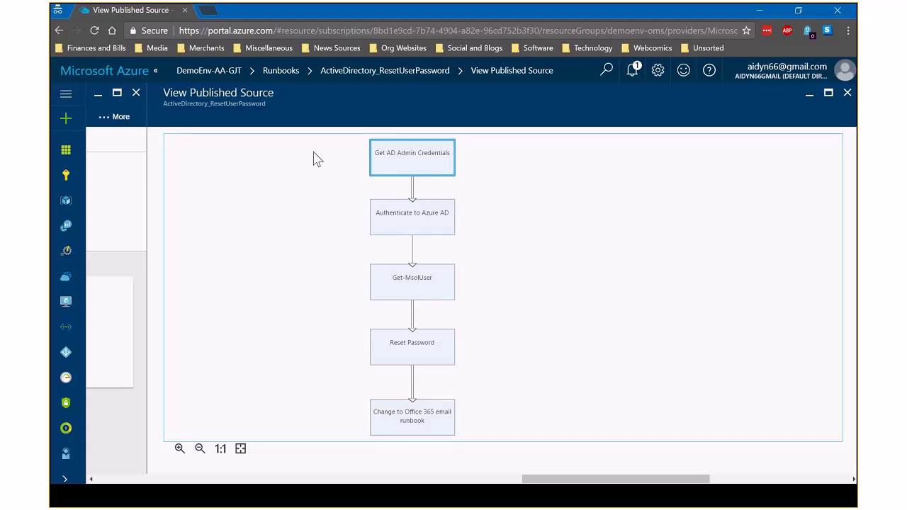
left_click(179, 449)
left_click(178, 449)
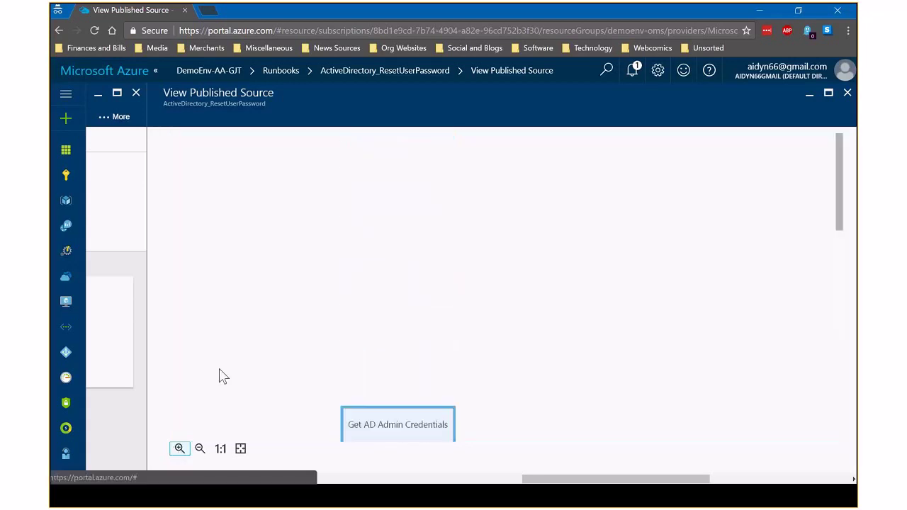
scroll(221, 376, "down", 3)
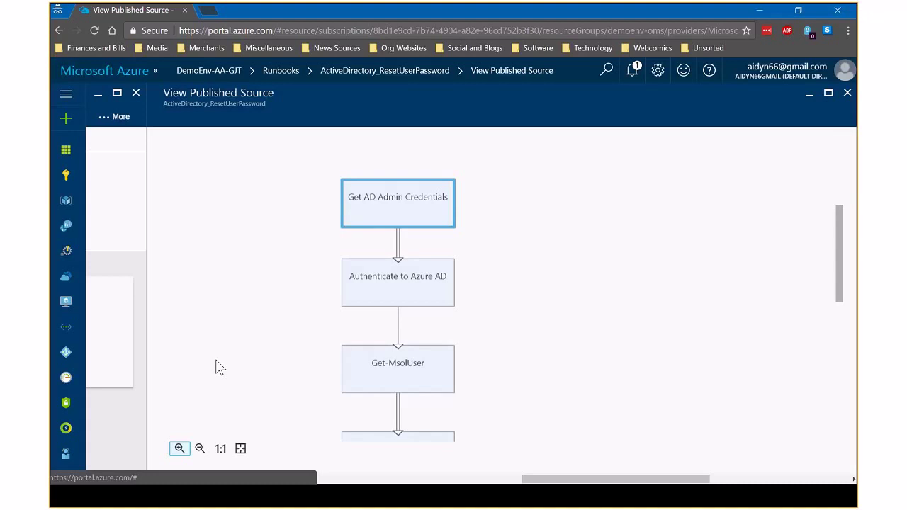
scroll(218, 367, "down", 2)
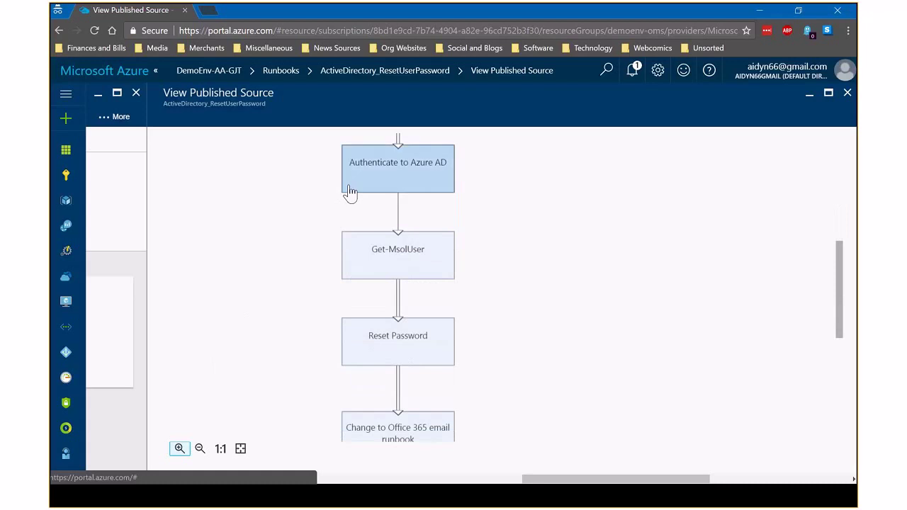
scroll(349, 191, "down", 2)
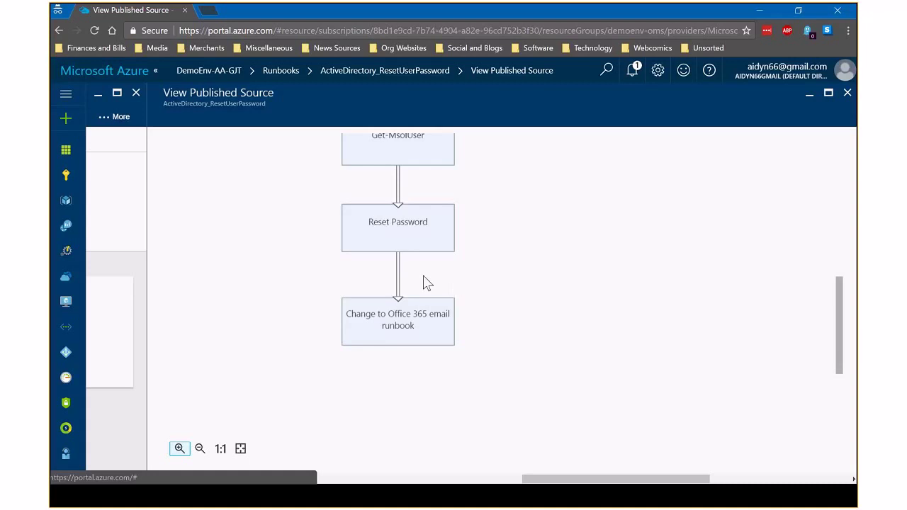
left_click(399, 272)
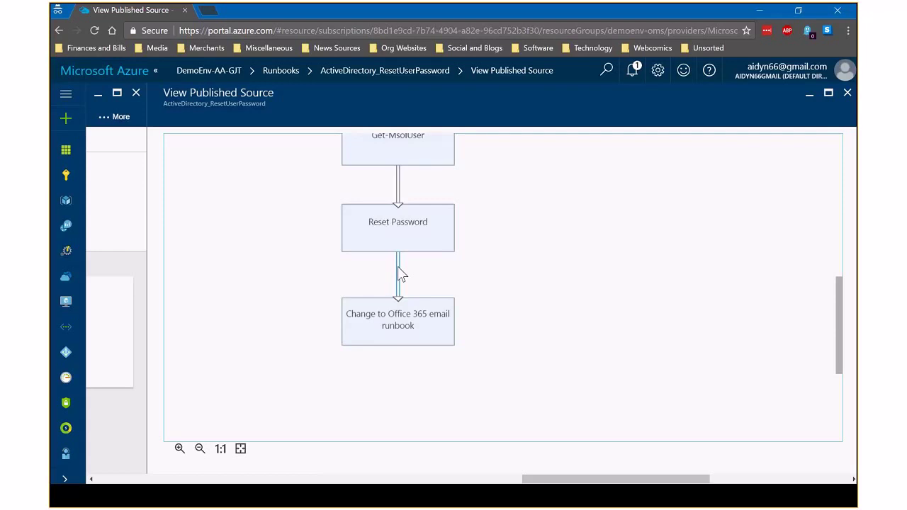
scroll(368, 286, "up", 5)
scroll(368, 286, "down", 3)
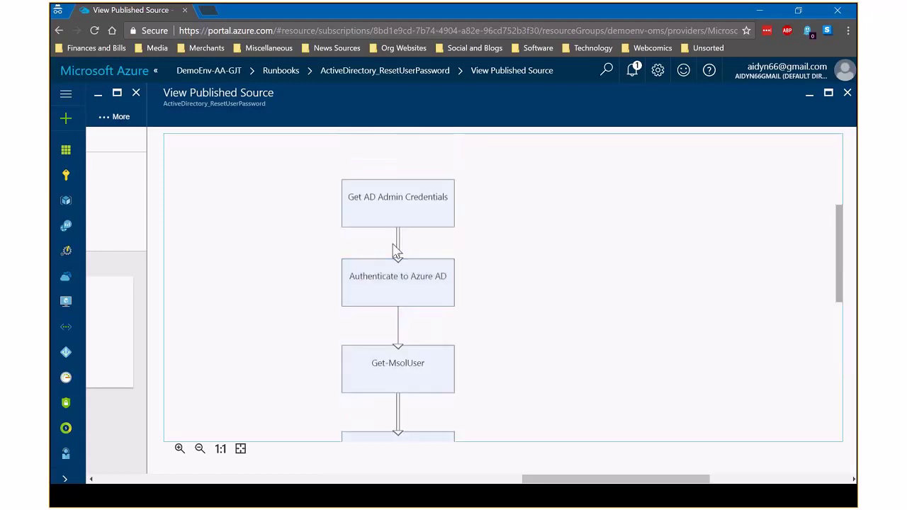
Open the ActiveDirectory_ResetUserPassword runbook for editing and inspect Get AD Admin Credentials and its link to Authenticate to Azure AD
scroll(394, 223, "left", 5)
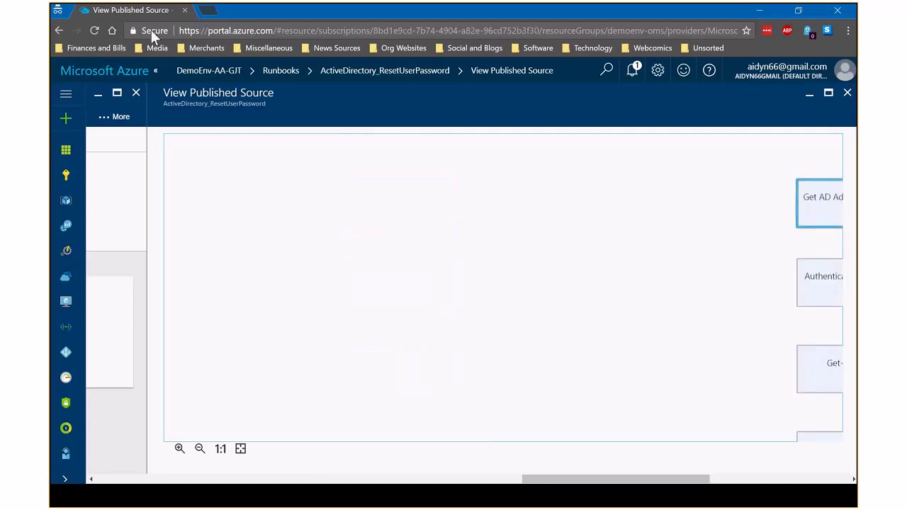
scroll(163, 134, "left", 3)
scroll(163, 125, "left", 2)
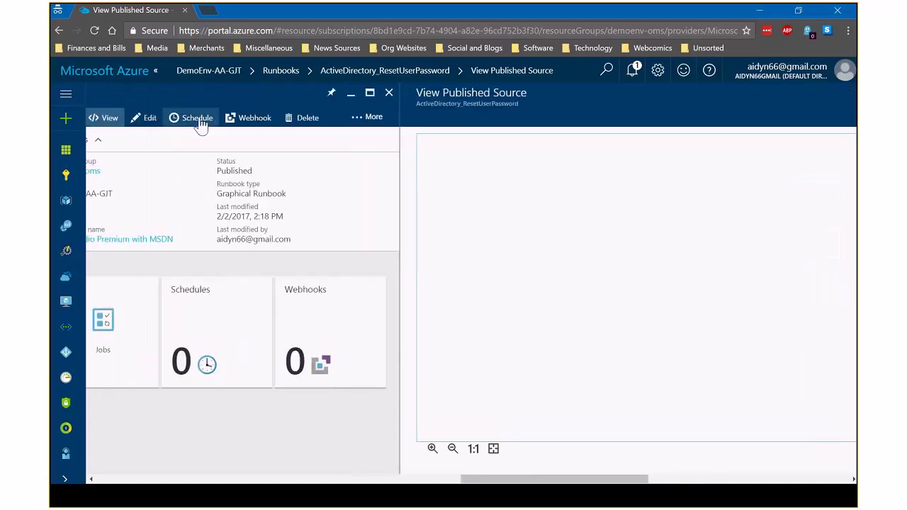
left_click(152, 118)
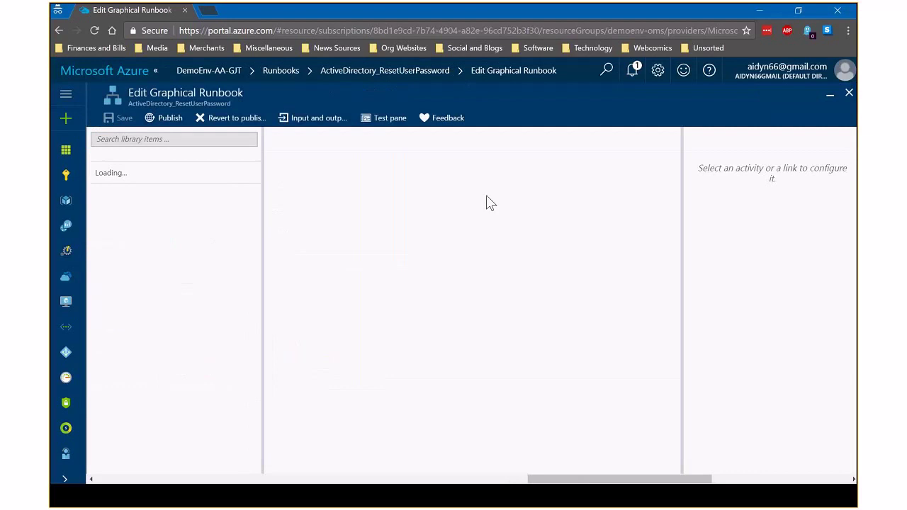
left_click(527, 159)
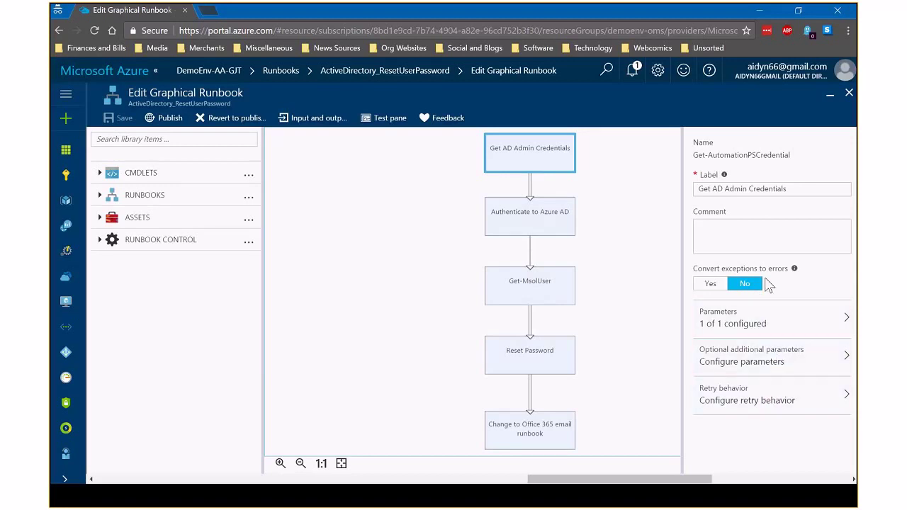
left_click(528, 185)
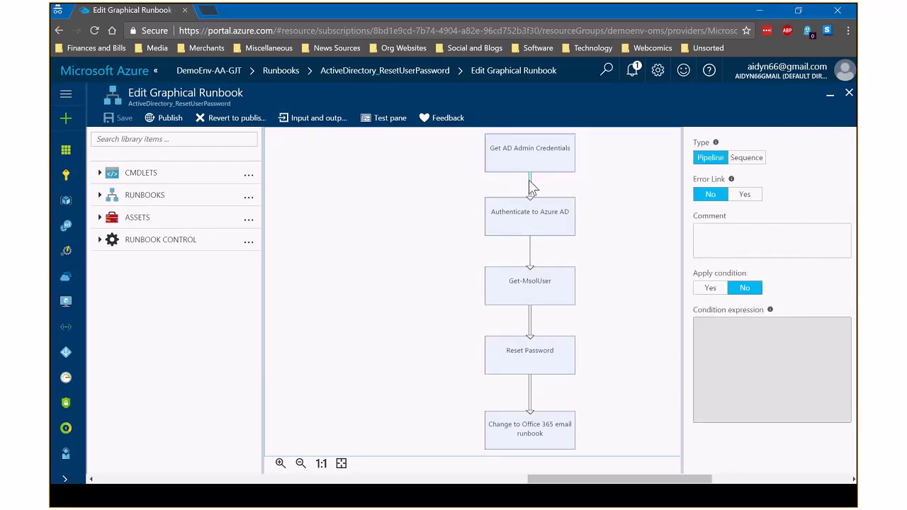
Move the Get-MsolUser activity out of the main column and link Get AD Admin Credentials directly to it
left_click_drag(535, 300, 656, 243)
left_click_drag(532, 176, 656, 213)
left_click_drag(529, 173, 658, 211)
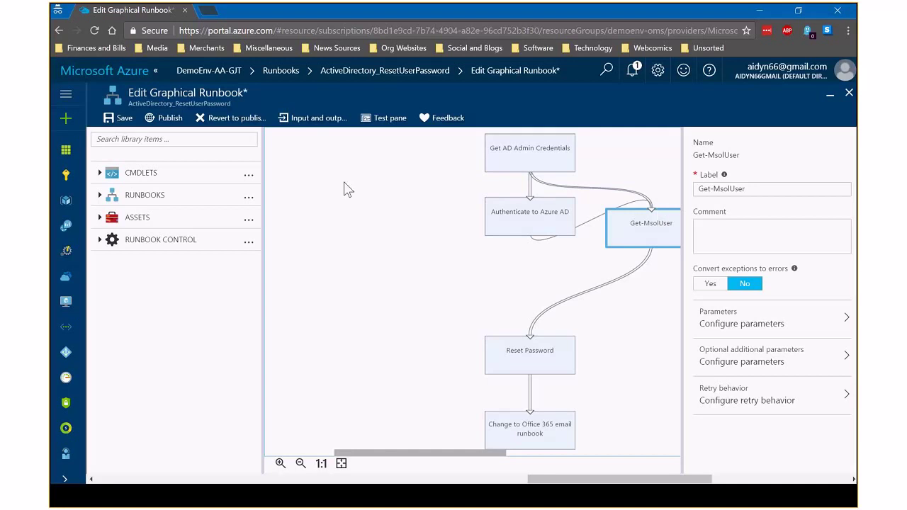
Add the Add-AzureAccount cmdlet from the Azure library to the canvas and link Get AD Admin Credentials to it
left_click(101, 173)
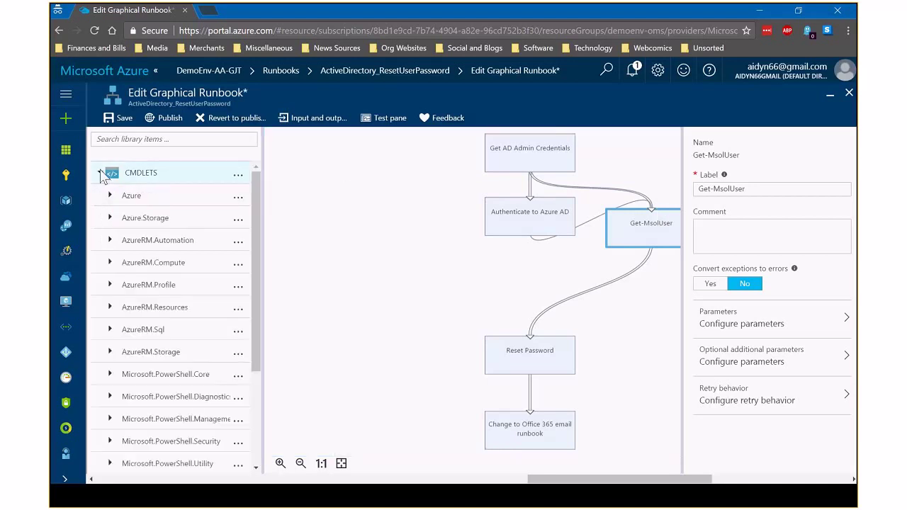
left_click(110, 196)
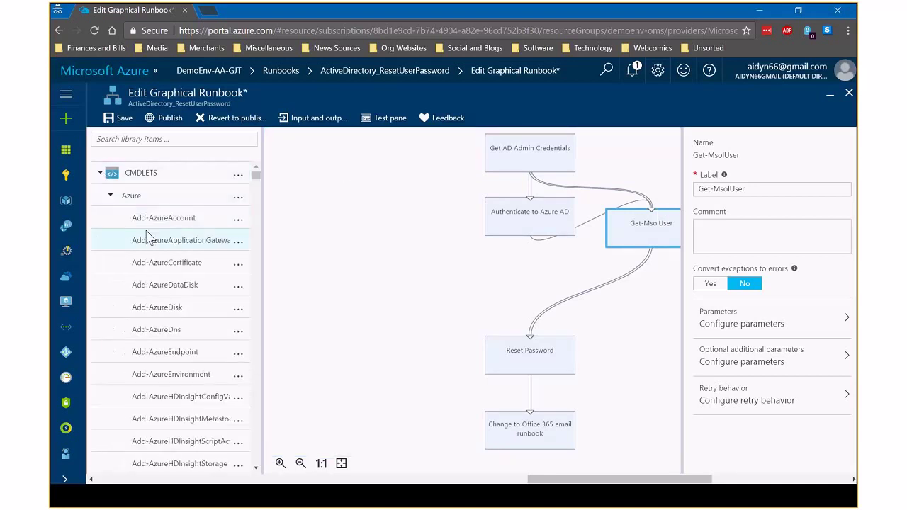
left_click_drag(150, 217, 425, 275)
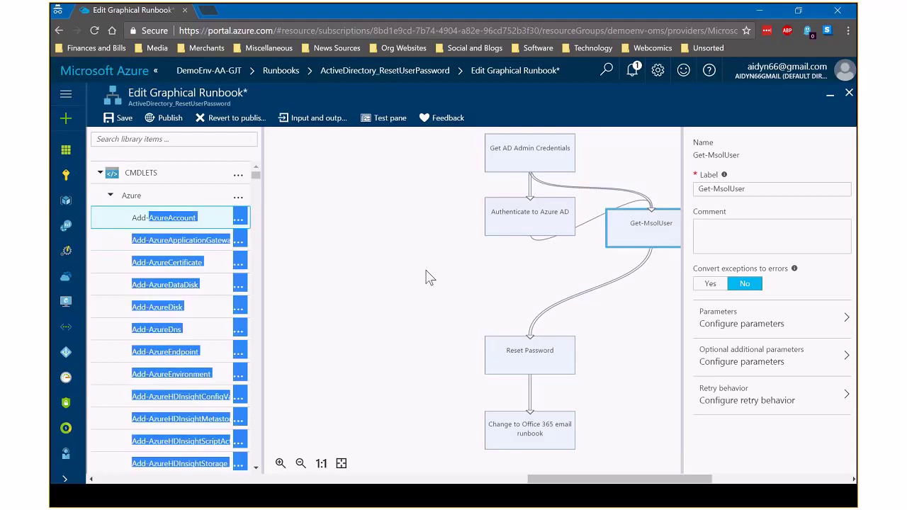
left_click(238, 223)
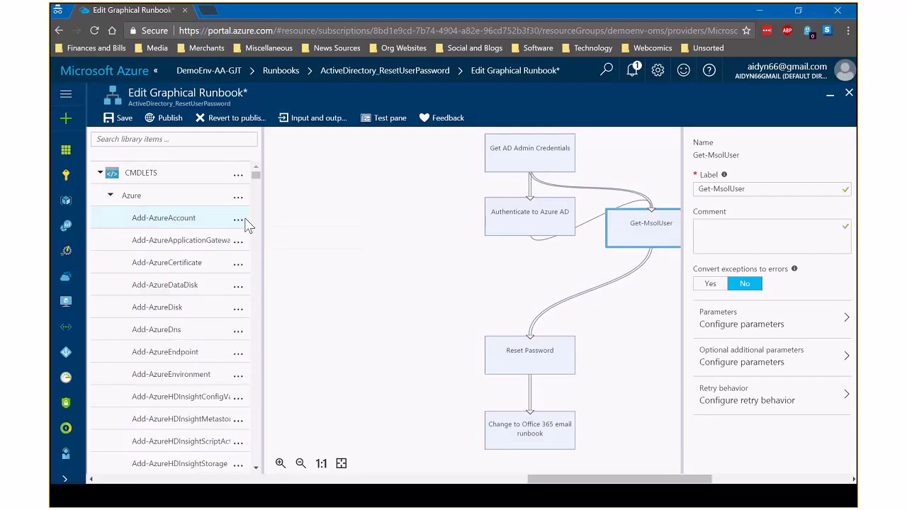
left_click(352, 250)
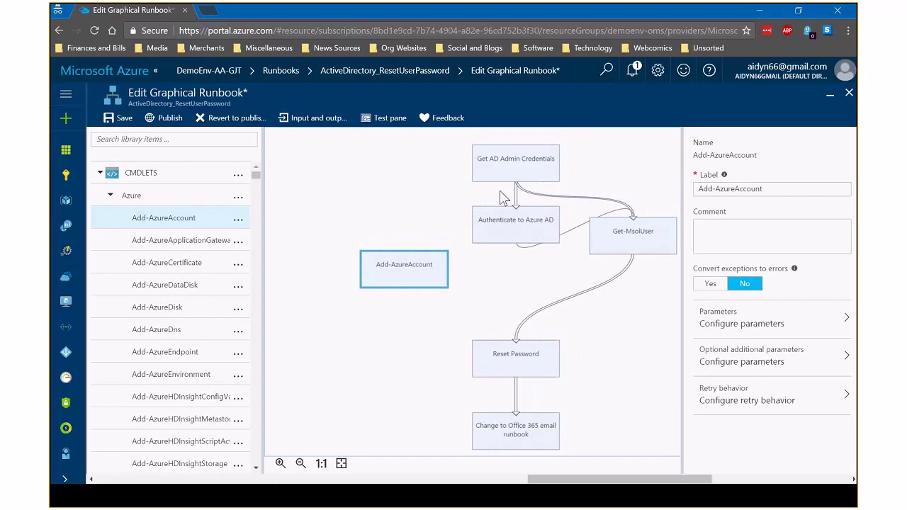
left_click_drag(513, 184, 403, 255)
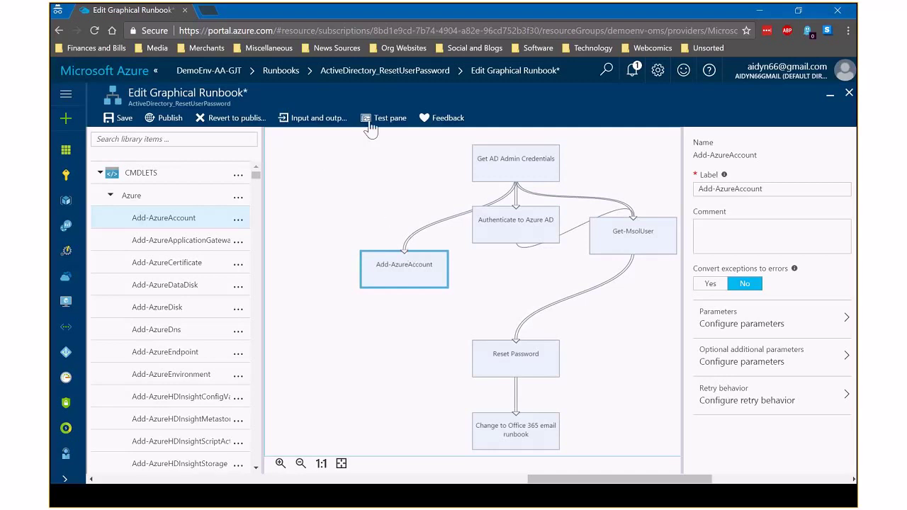
Revert the ActiveDirectory_ResetUserPassword runbook to its published version, discarding the unsaved edits
left_click(244, 119)
left_click(124, 202)
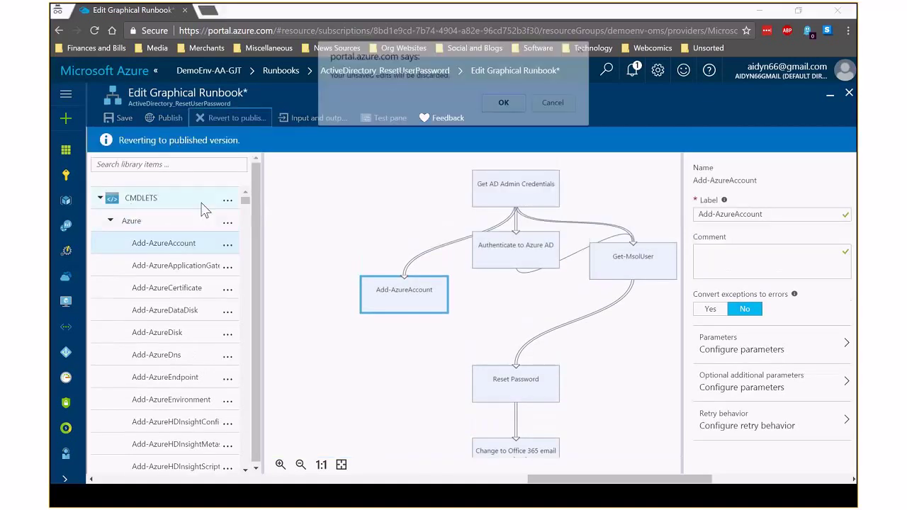
left_click(503, 103)
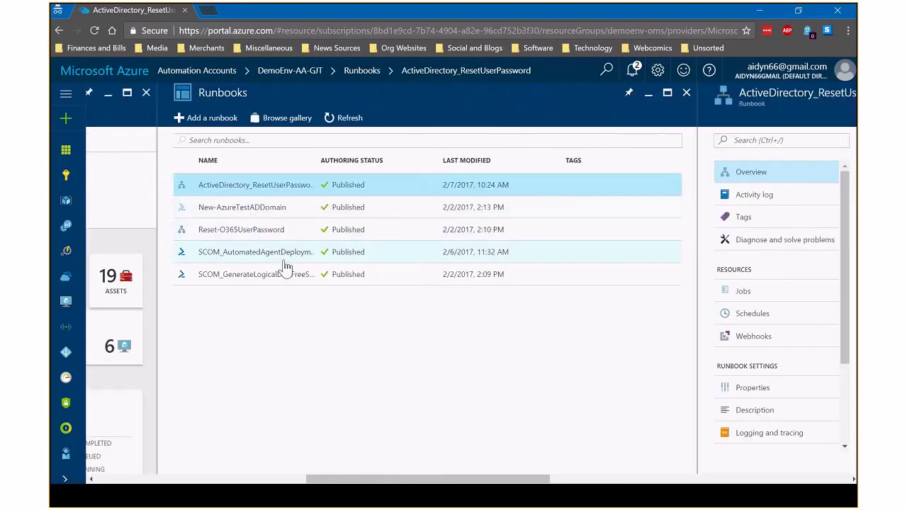
Open the SCOM_AutomatedAgentDeployment_fromAD runbook for editing and look through its script's parameter documentation and default values
left_click(270, 262)
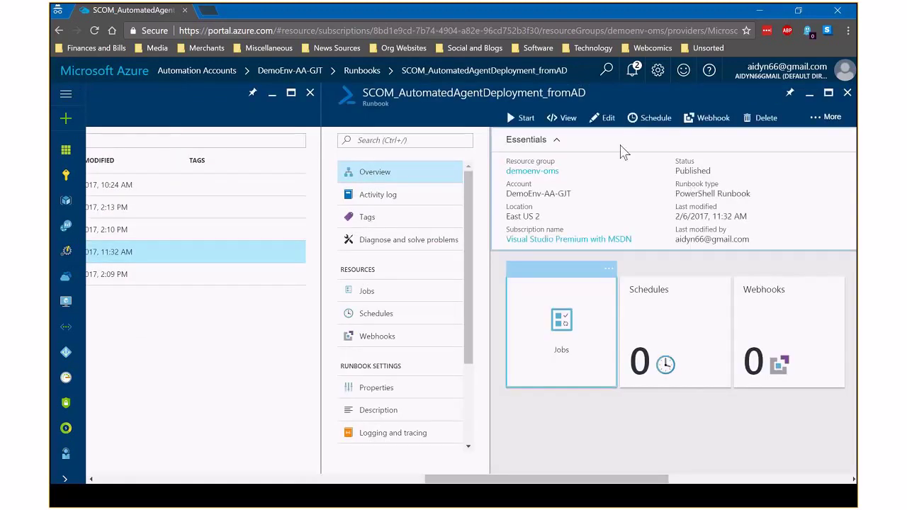
left_click(601, 118)
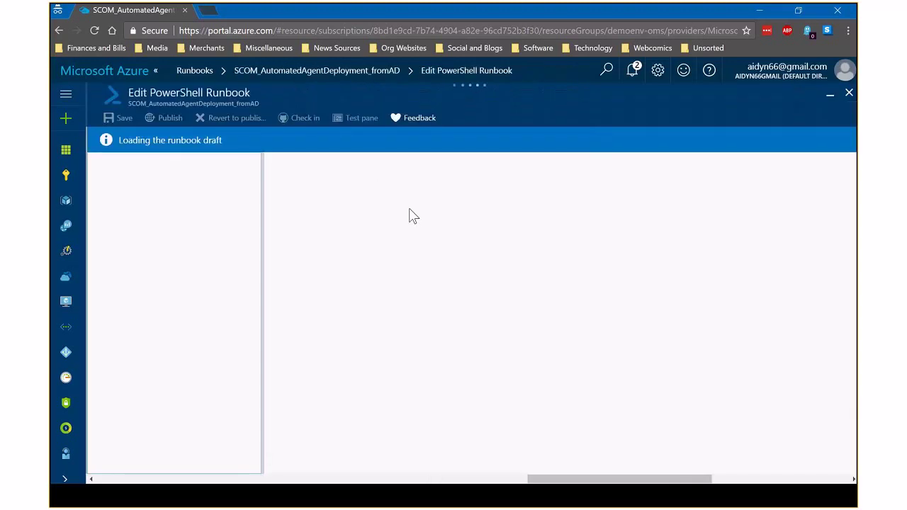
scroll(415, 220, "down", 10)
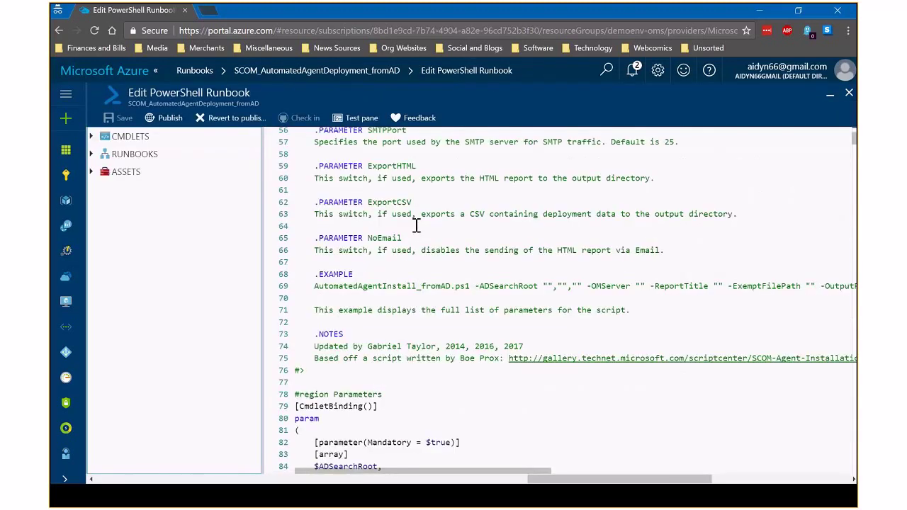
scroll(416, 226, "down", 10)
scroll(422, 232, "down", 2)
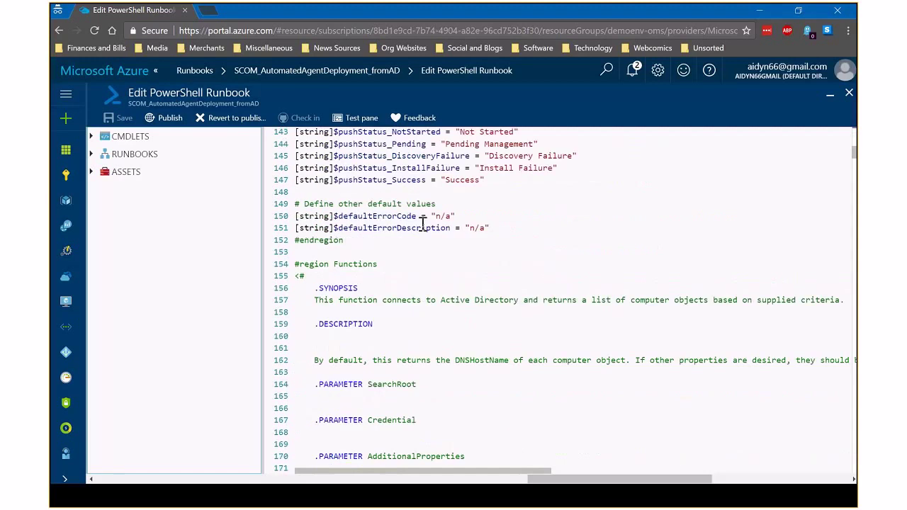
Insert the comment "# I'm new code" between the #endregion on line 152 and the Functions region
scroll(400, 265, "up", 1)
left_click(364, 283)
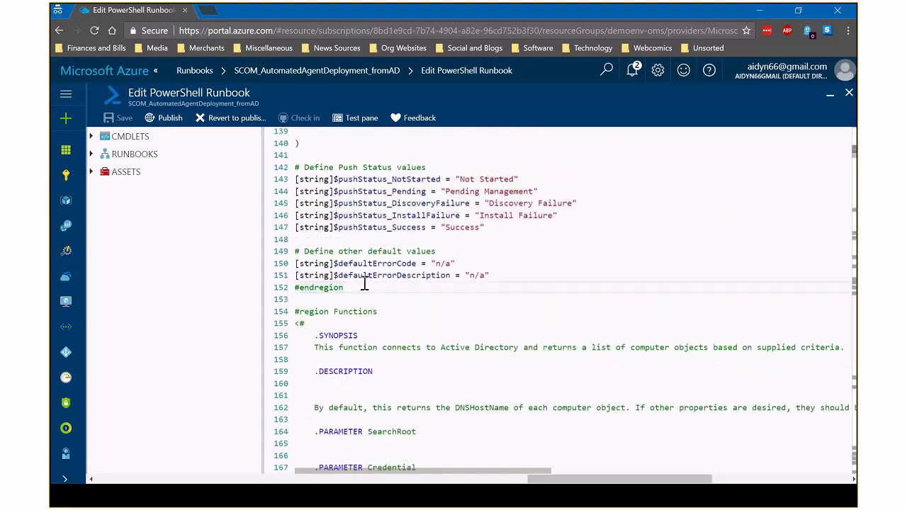
key("Return")
key("Return")
type("# I'm new c")
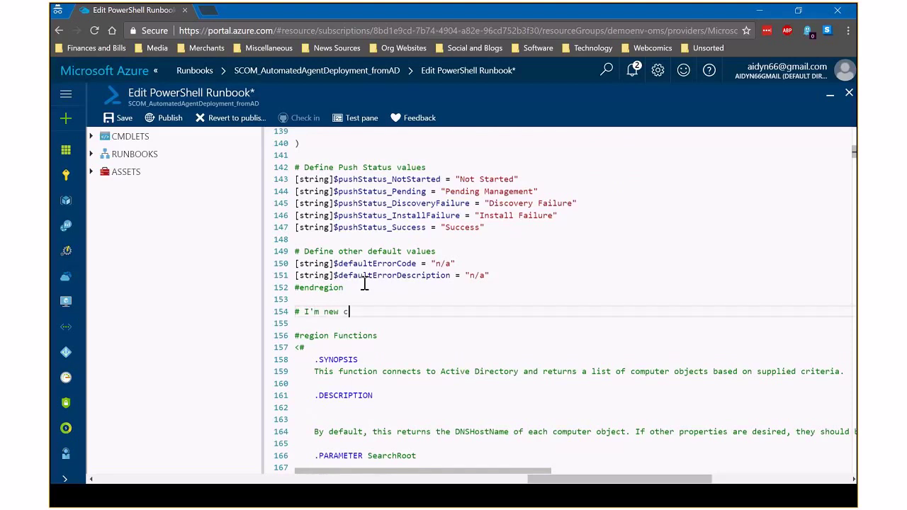
type("ode")
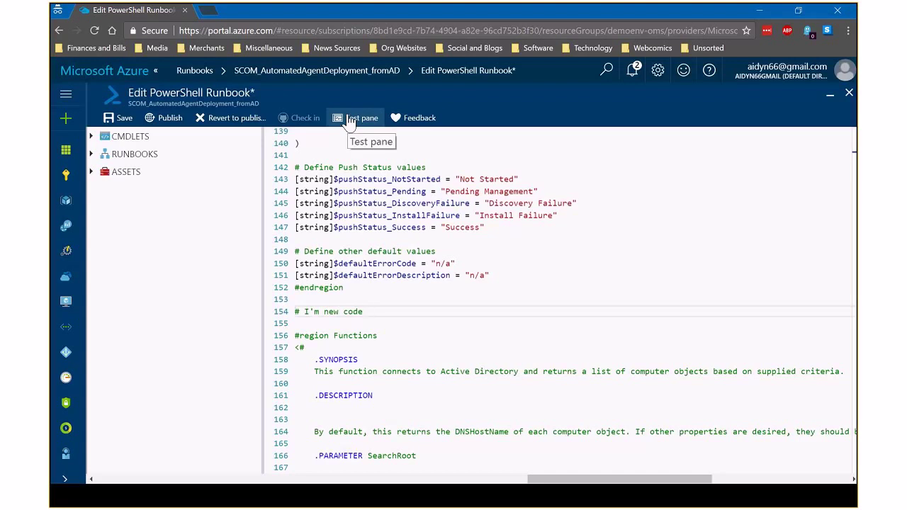
Revert the SCOM_AutomatedAgentDeployment_fromAD runbook to its published version, discarding the added comment
left_click(205, 121)
left_click(124, 203)
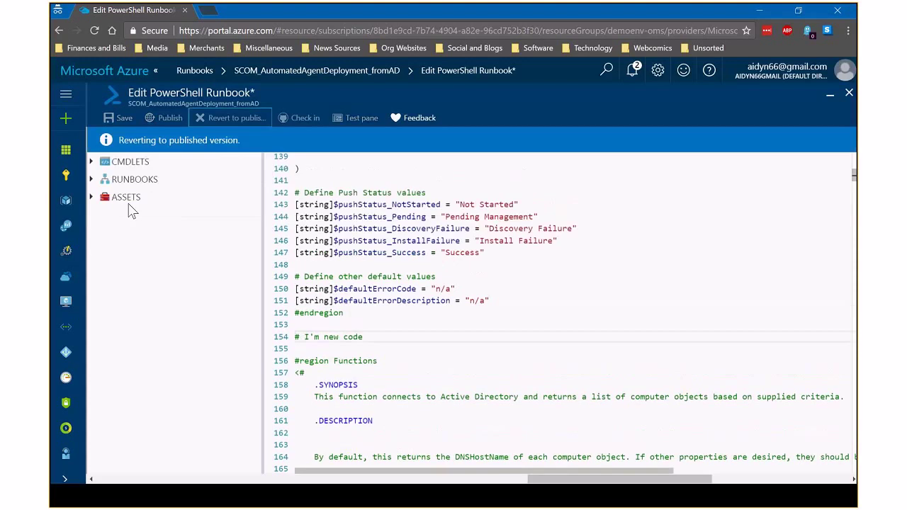
left_click(505, 124)
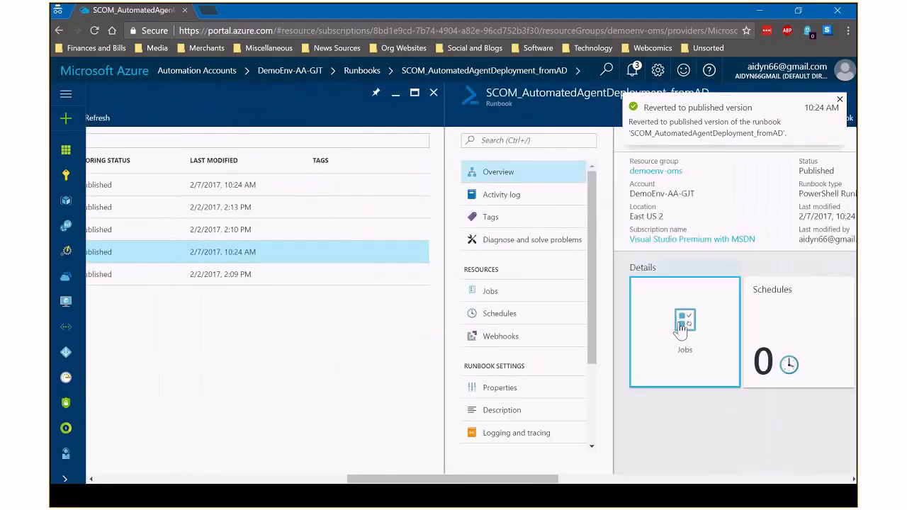
Open the SCOM_AutomatedAgentDeployment_fromAD runbook's jobs list and review the runbook's overview and settings options
left_click(681, 326)
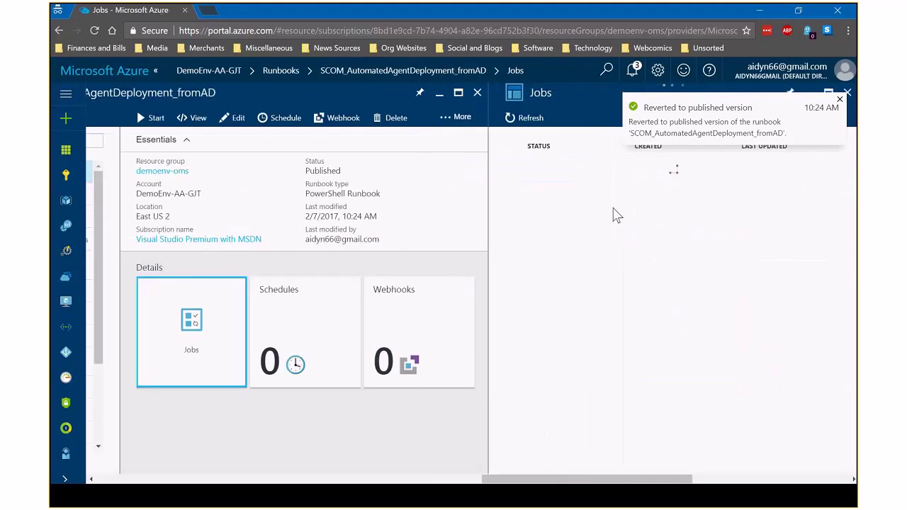
scroll(673, 249, "left", 2)
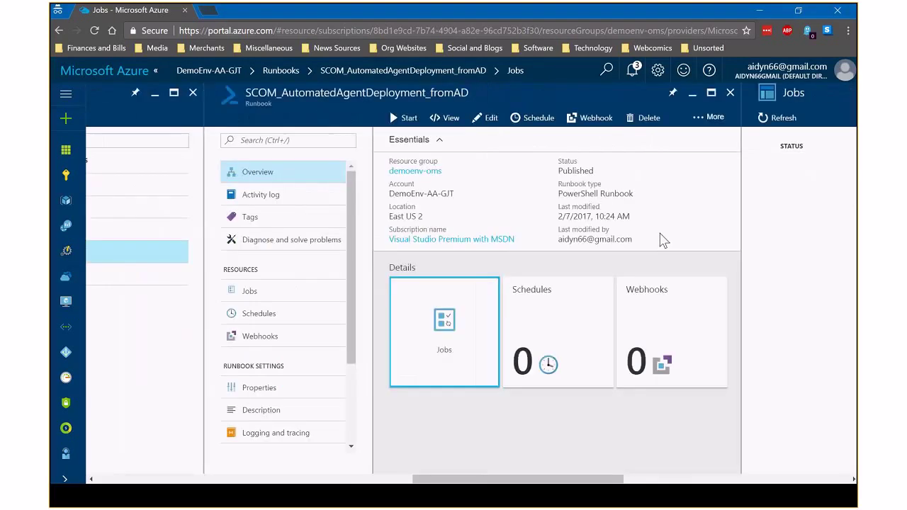
scroll(531, 238, "down", 2)
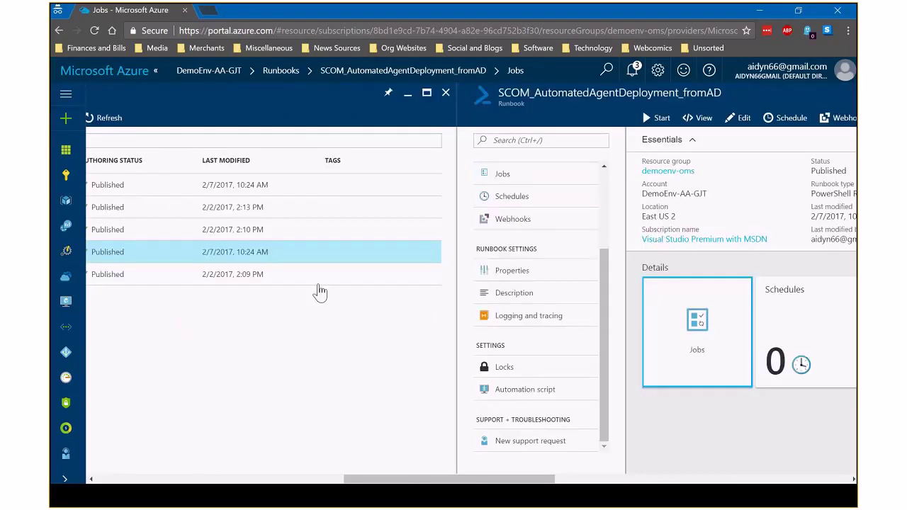
Open the automation account's DSC node DEMOENVCM01 and review its 10:10 AM consistency report, including resources and node state
scroll(411, 307, "left", 2)
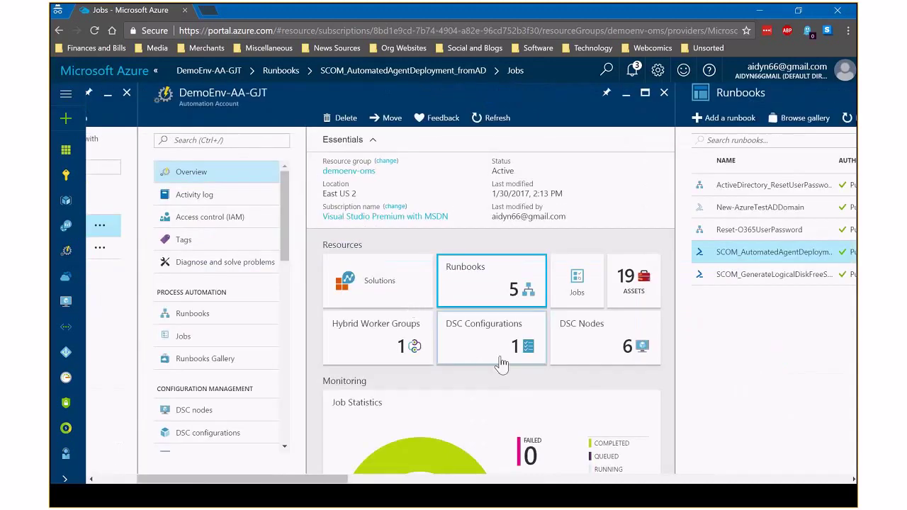
left_click(617, 344)
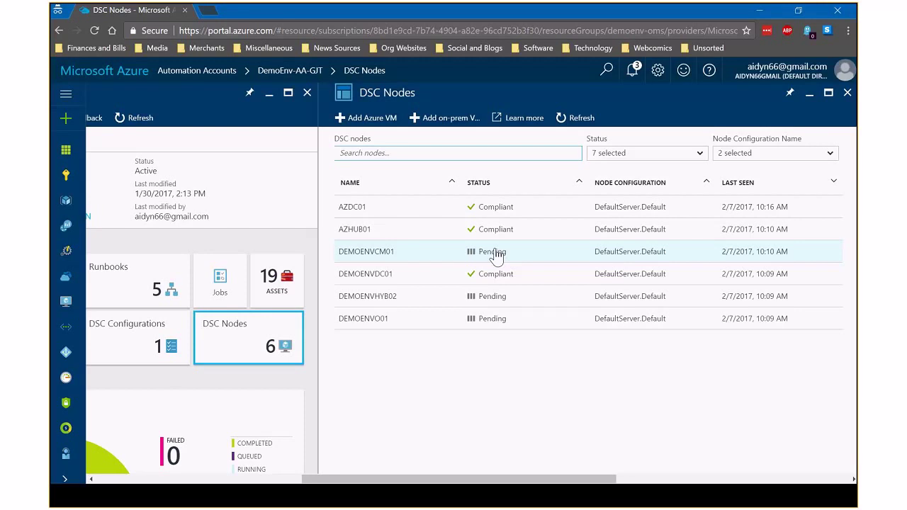
left_click(496, 253)
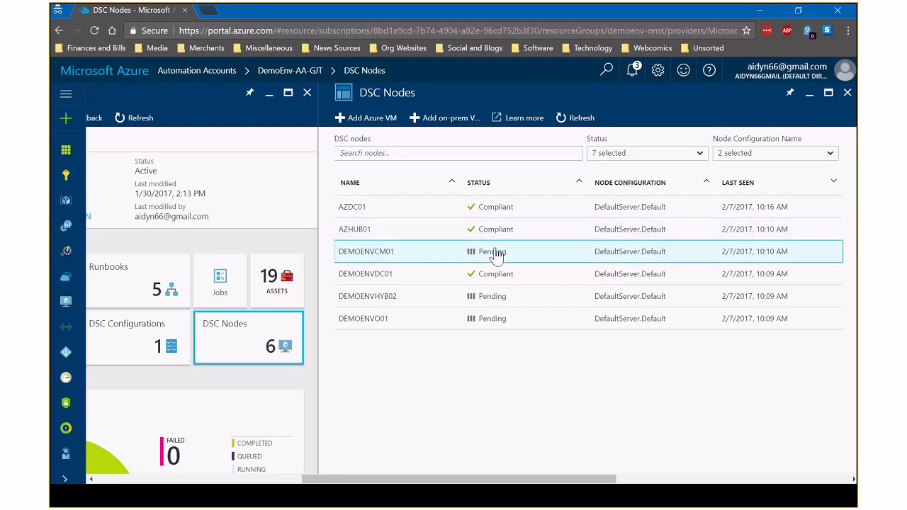
scroll(659, 269, "down", 2)
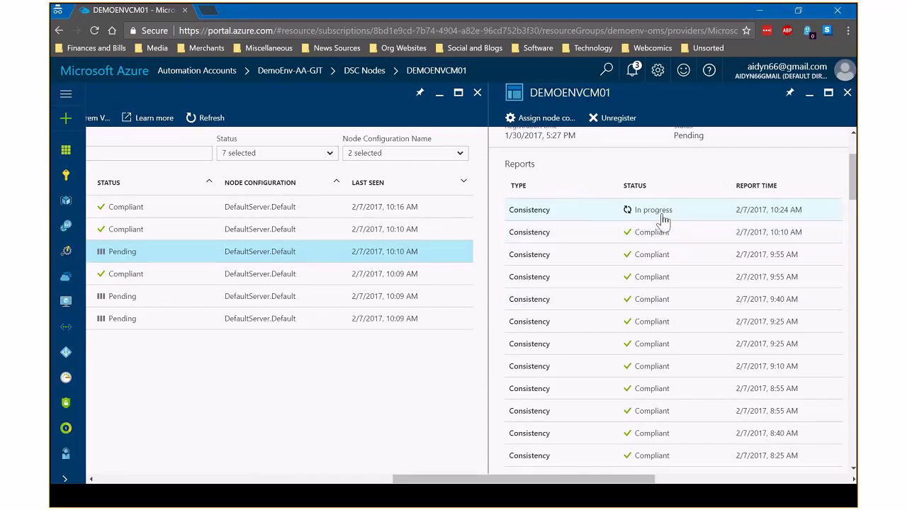
left_click(685, 240)
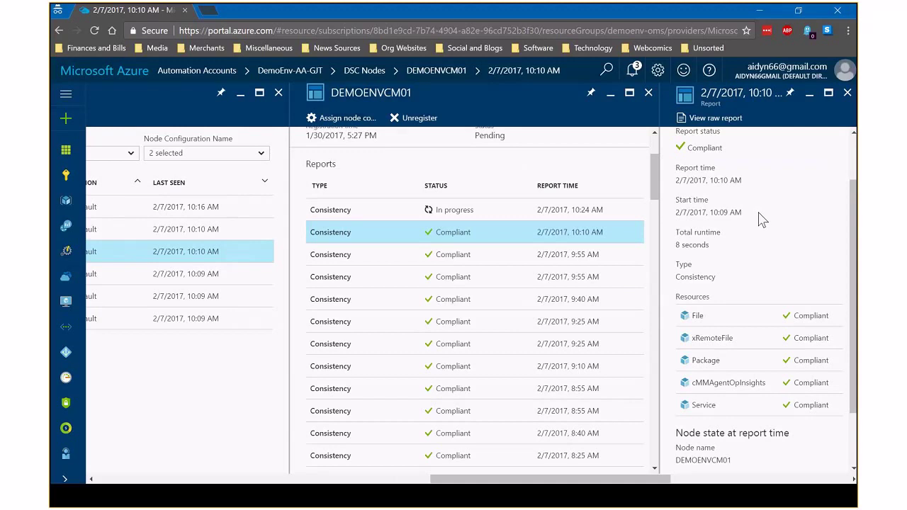
scroll(762, 220, "down", 1)
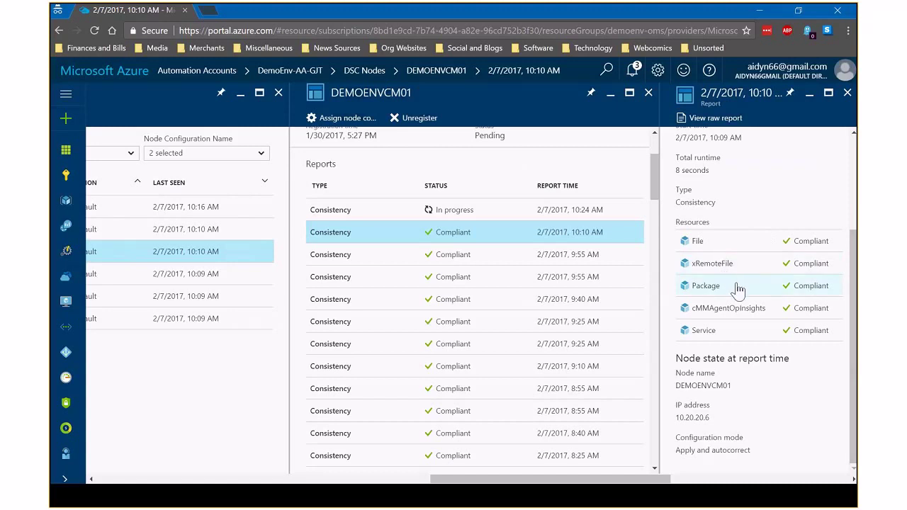
Return to the DemoEnv-AA-GJT overview and open the DefaultServer configuration from its DSC configurations
scroll(739, 293, "left", 10)
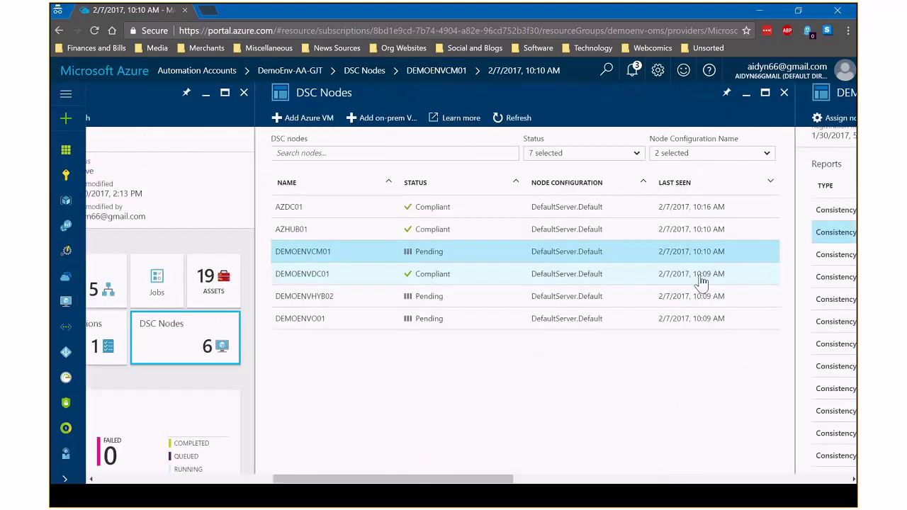
scroll(700, 282, "left", 5)
left_click(351, 340)
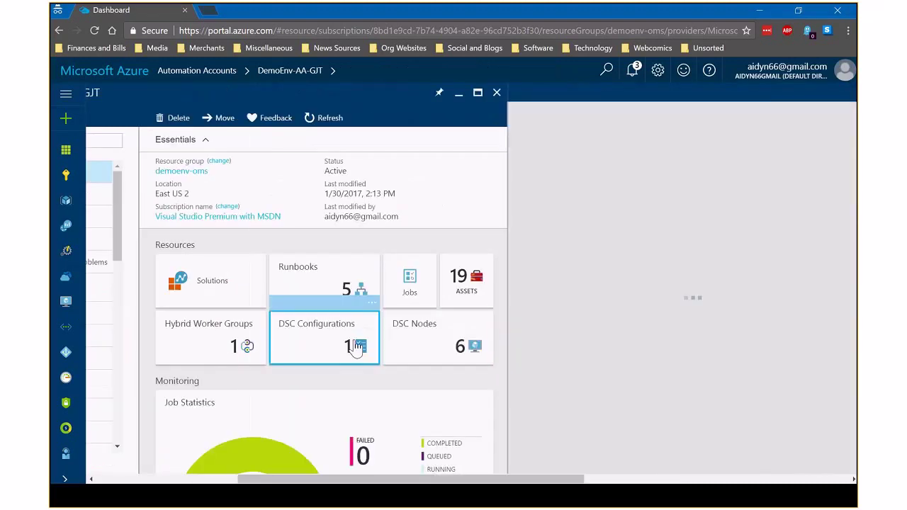
left_click(573, 172)
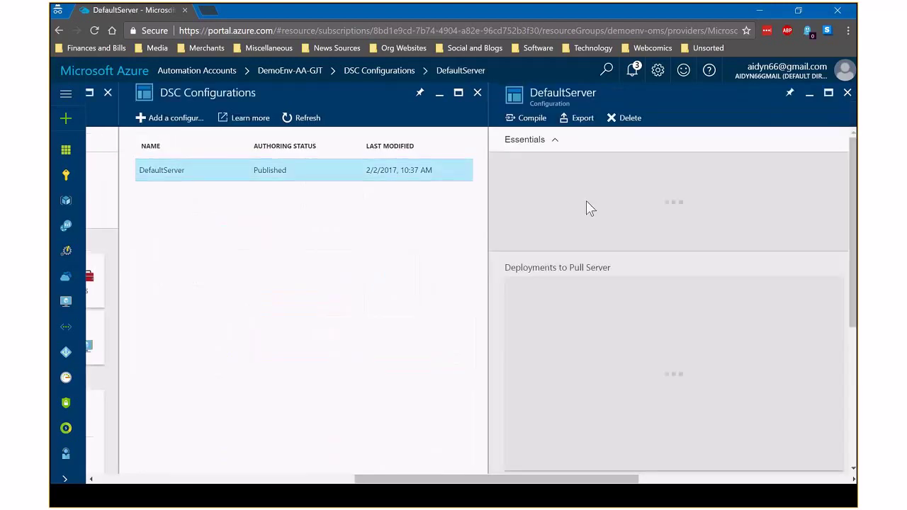
Open the DefaultServer configuration's 2/2/2017, 10:37 AM compilation job and review its configuration source snapshot
scroll(577, 275, "down", 3)
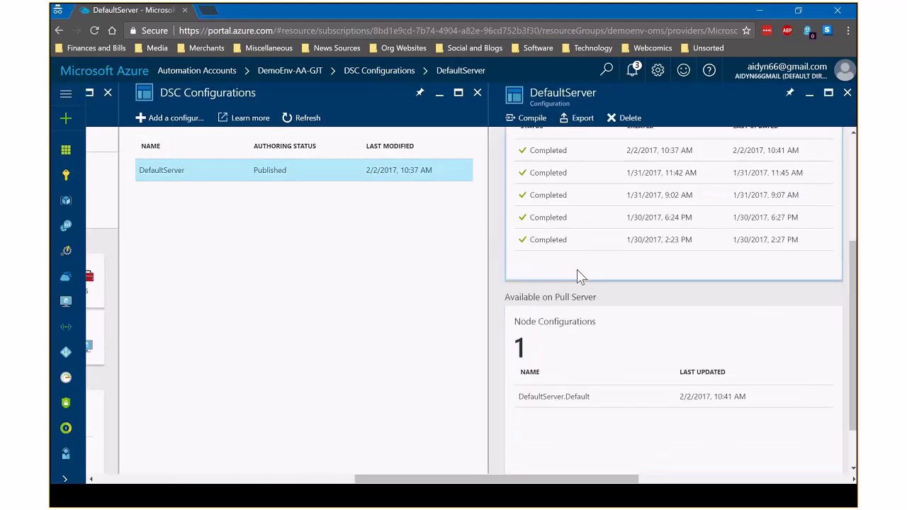
scroll(579, 276, "up", 2)
left_click(566, 283)
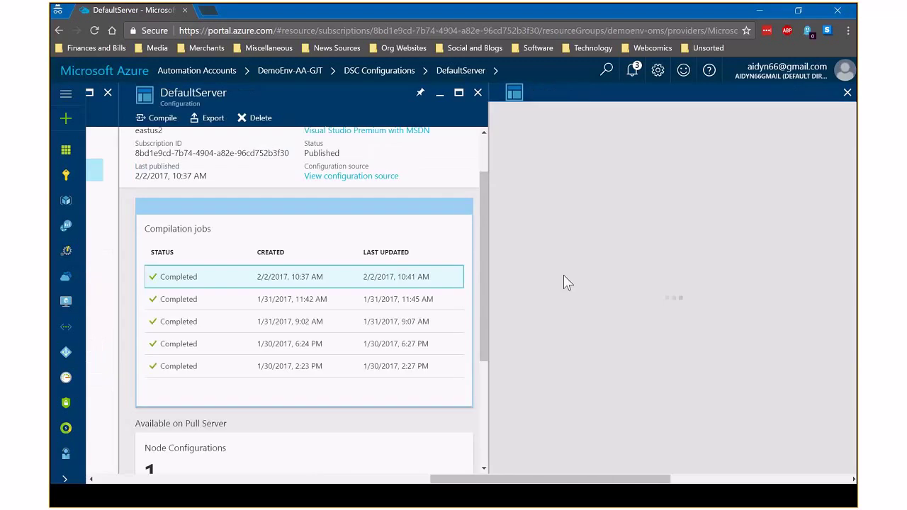
left_click(677, 354)
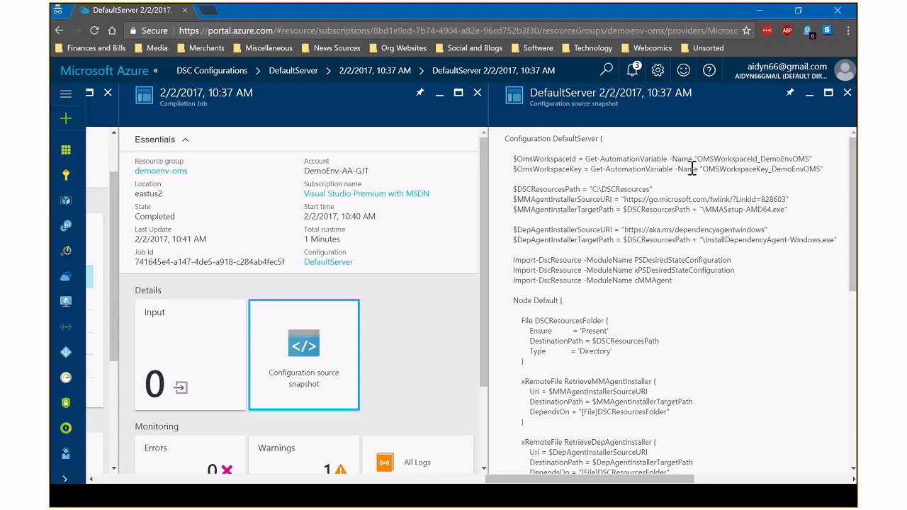
scroll(680, 241, "down", 5)
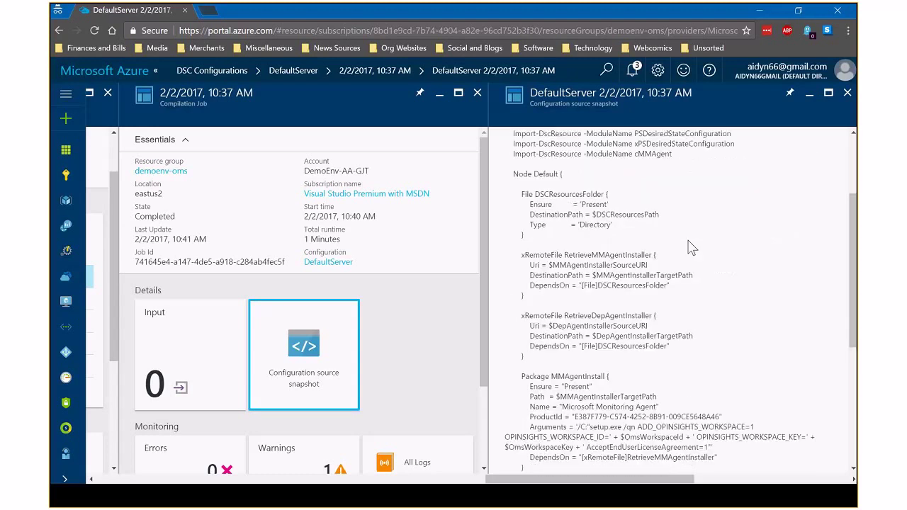
scroll(693, 357, "up", 1)
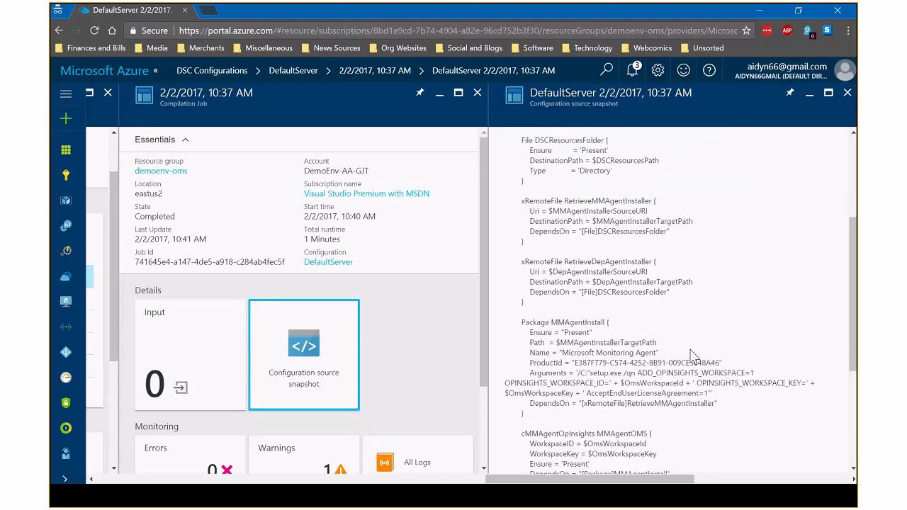
scroll(693, 357, "up", 5)
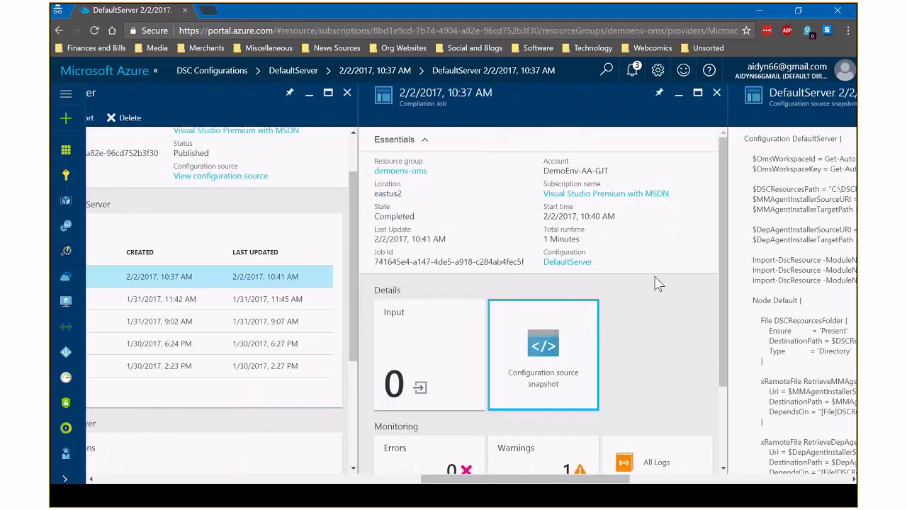
Return to the automation account's DSC nodes and open AZHUB01's 10:25 AM consistency report
scroll(655, 283, "up", 5)
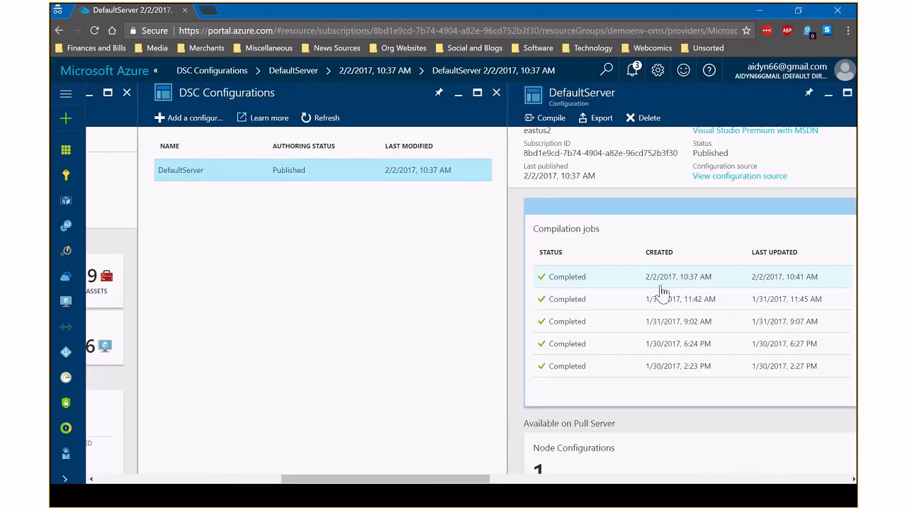
scroll(597, 287, "up", 3)
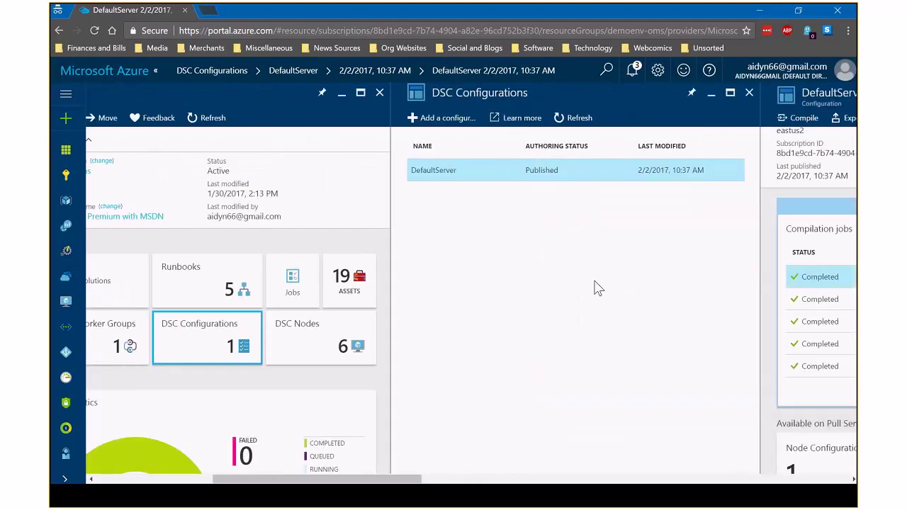
left_click(337, 351)
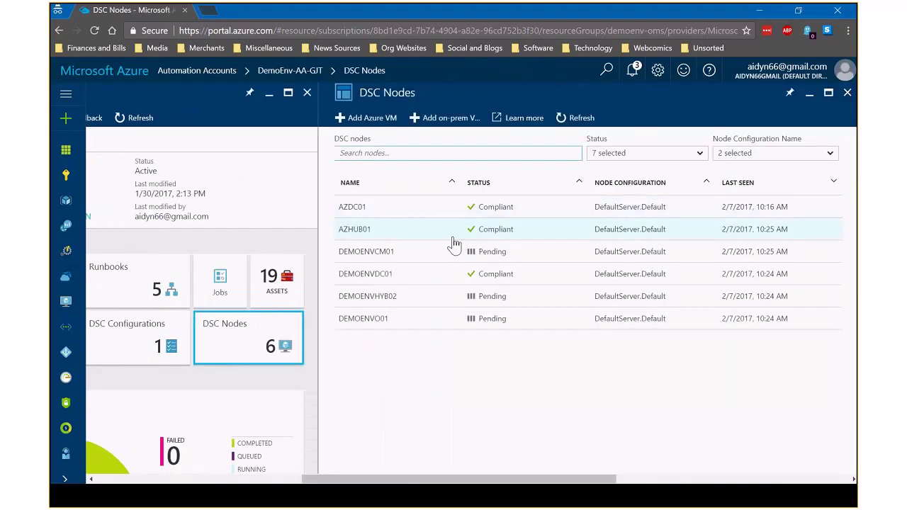
left_click(451, 238)
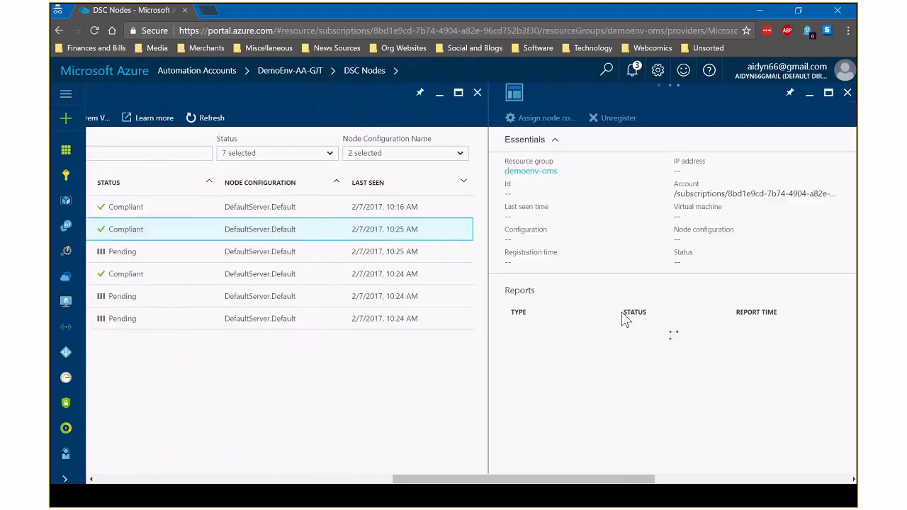
left_click(586, 345)
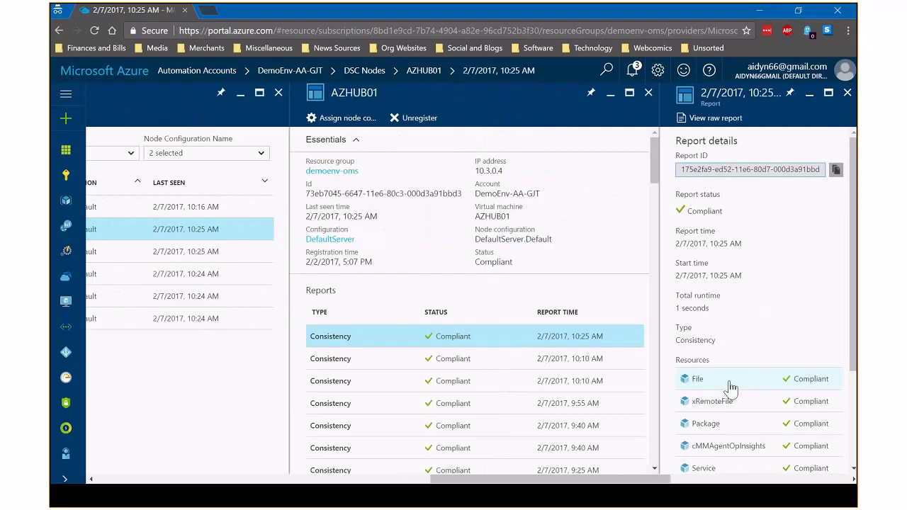
Open the report's cMMAgentOpInsights resource and review the status and properties of its MMAgentOMS instance
left_click(735, 317)
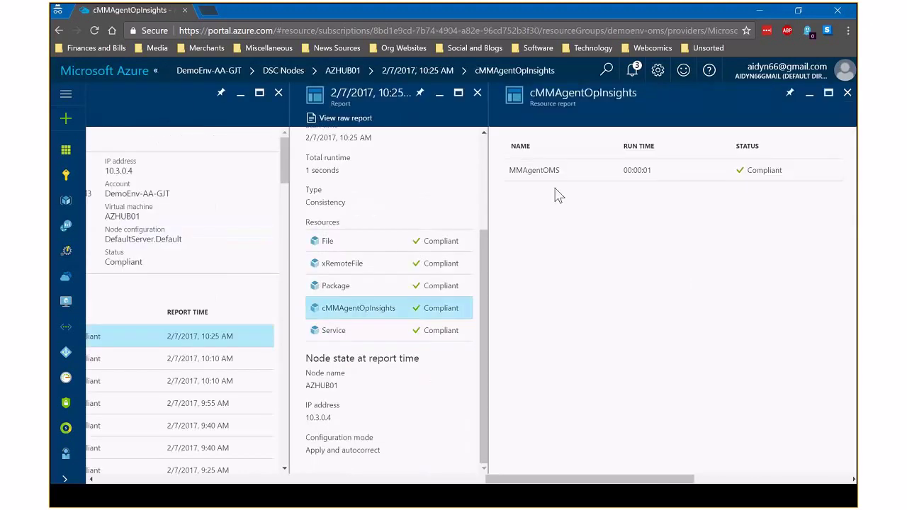
left_click(552, 181)
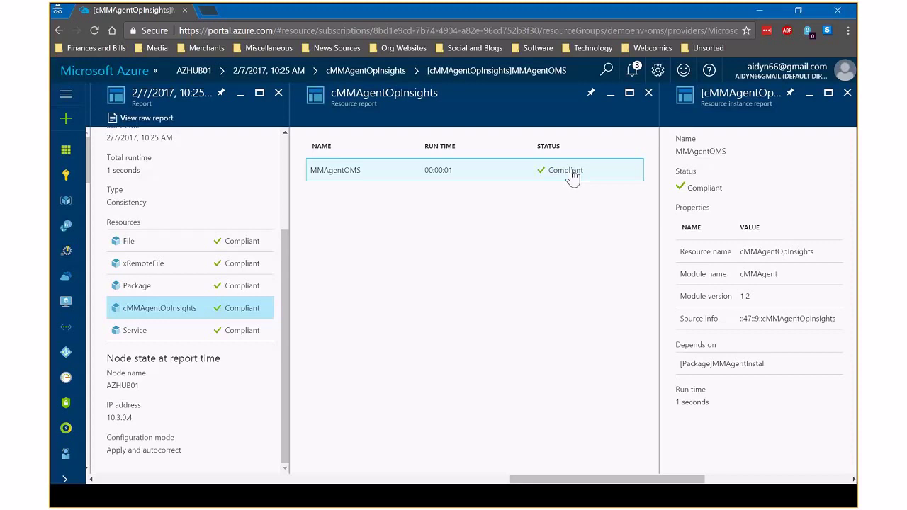
double_click(700, 185)
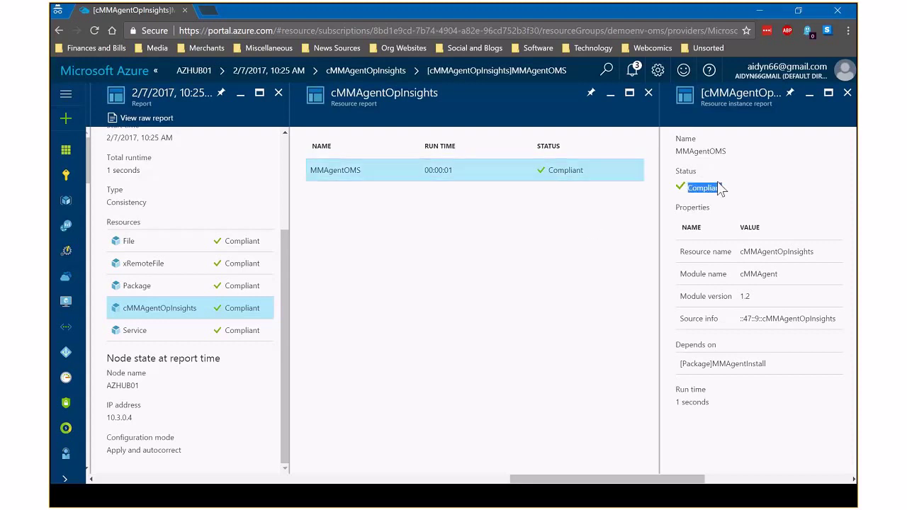
left_click(720, 188)
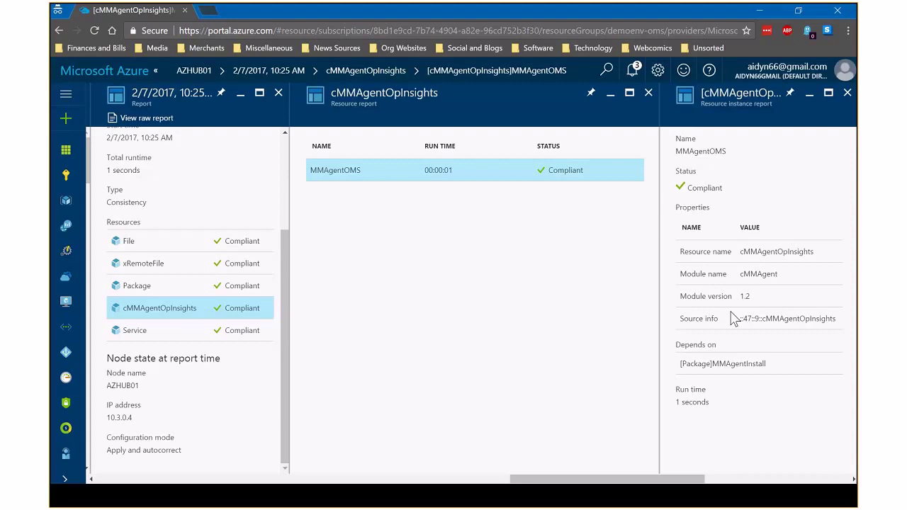
From the automation account overview, view the DemoEnv-AA-HRG01 hybrid worker group's workers and open the instructions for configuring a hybrid runbook worker
scroll(743, 255, "left", 5)
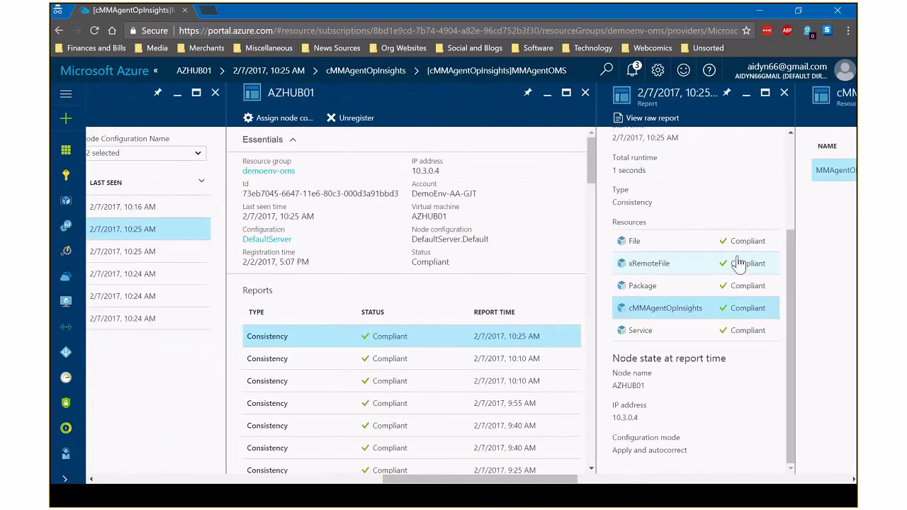
scroll(428, 266, "left", 10)
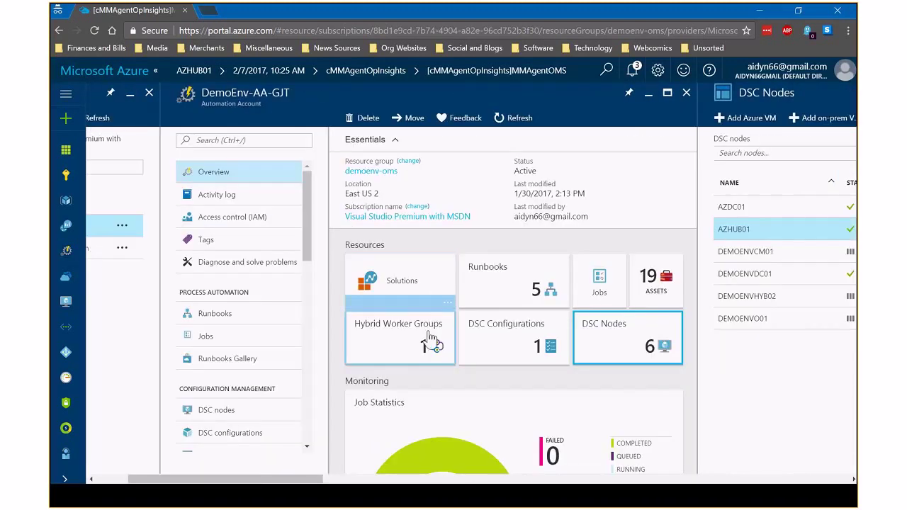
left_click(430, 339)
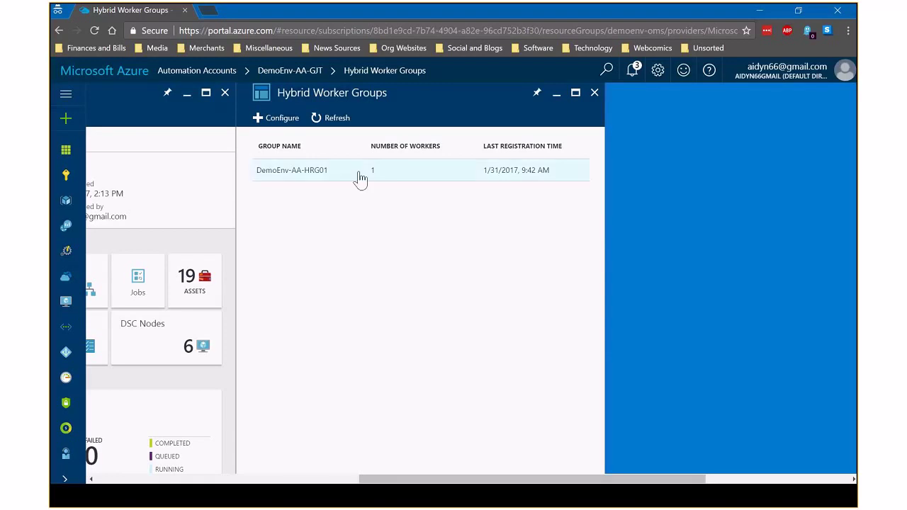
left_click(319, 179)
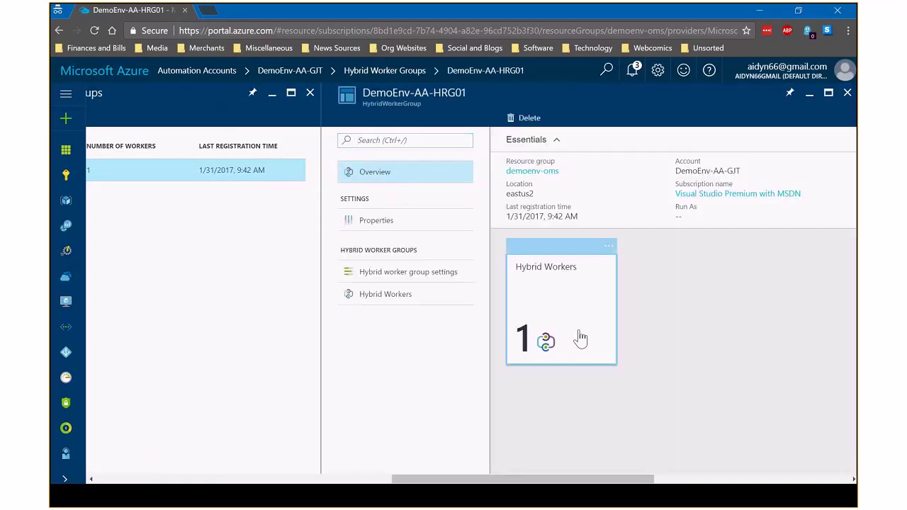
left_click(577, 323)
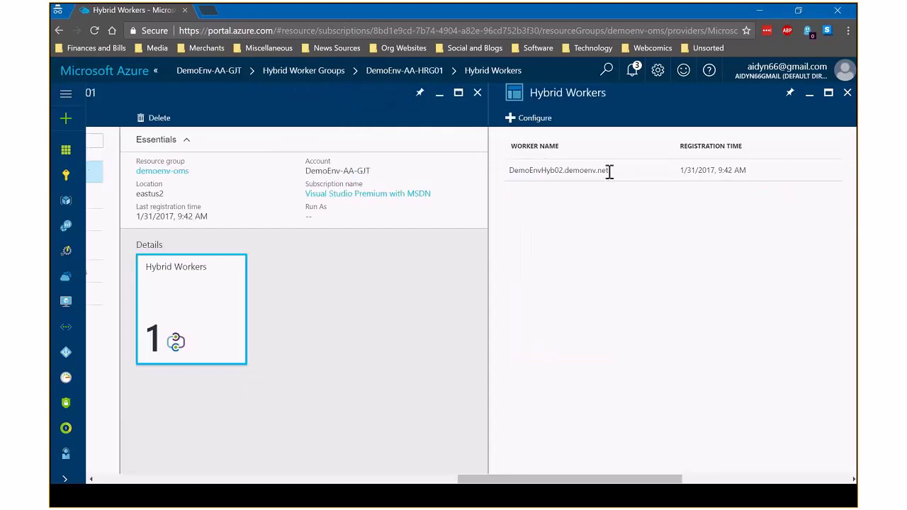
scroll(505, 282, "up", 3)
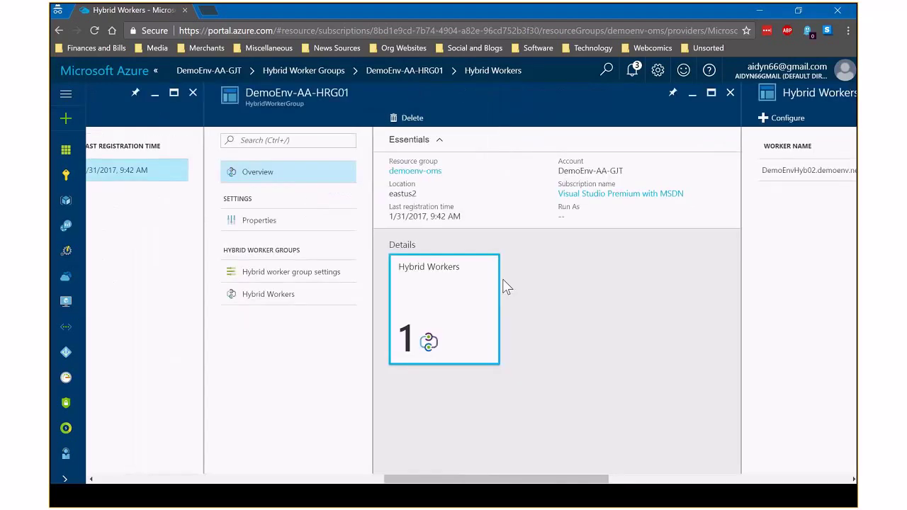
left_click(789, 119)
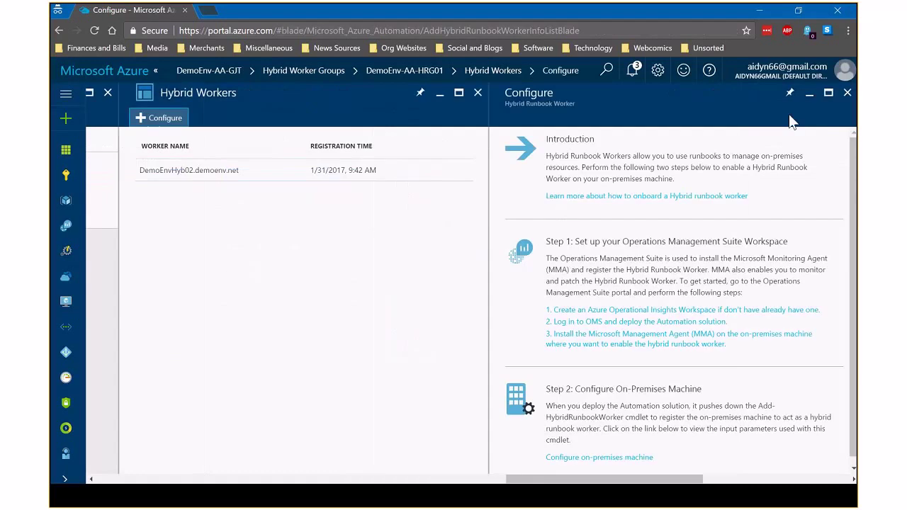
Return to the automation account overview, browse the modules among its assets, and open the Azure.Storage module
scroll(628, 210, "up", 3)
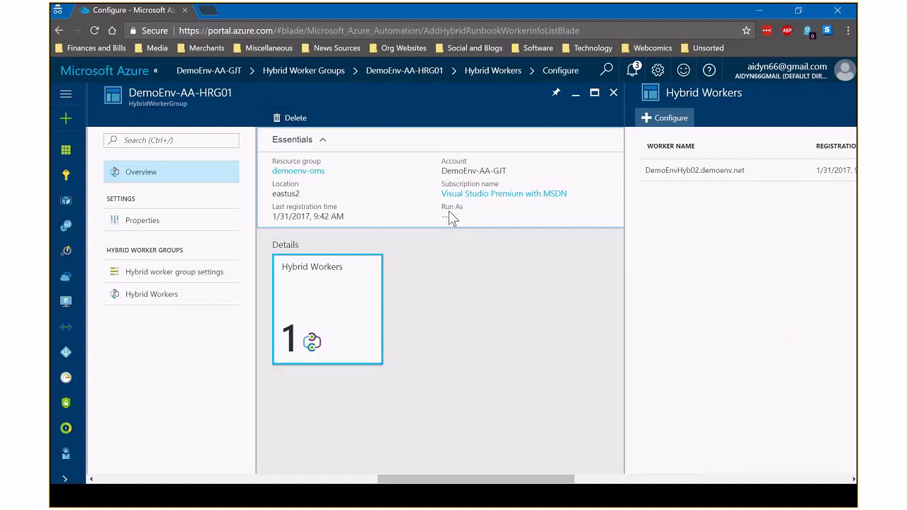
scroll(399, 253, "left", 3)
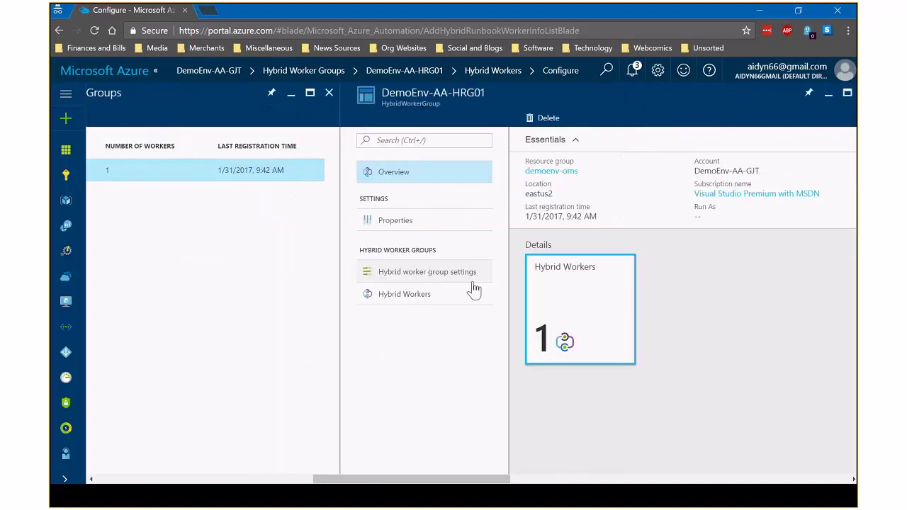
scroll(473, 290, "left", 3)
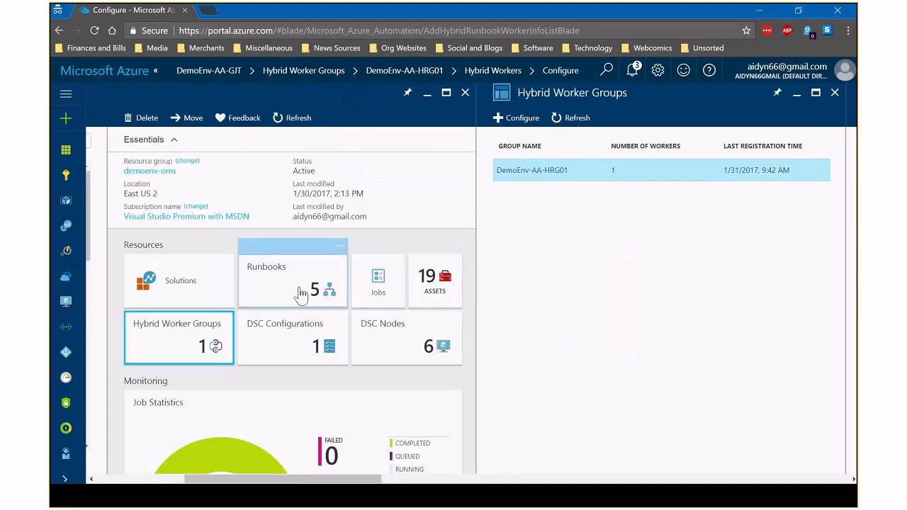
left_click(451, 297)
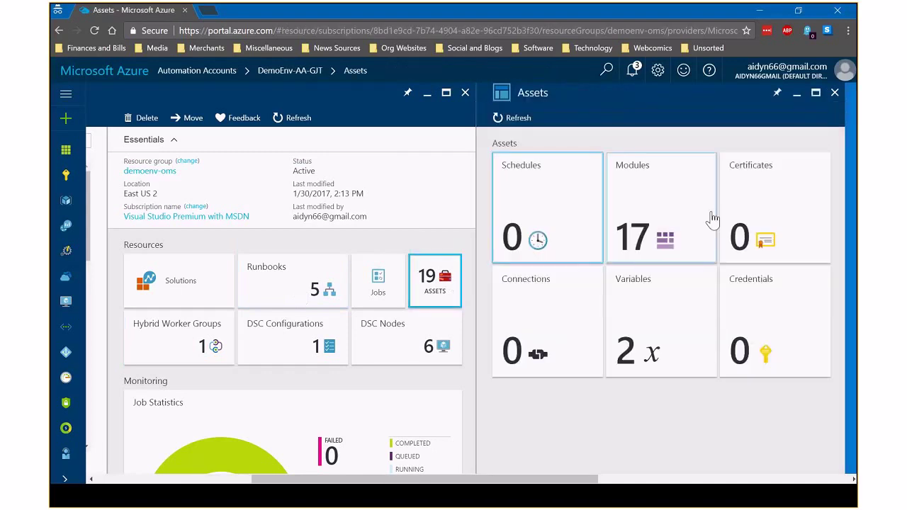
left_click(636, 222)
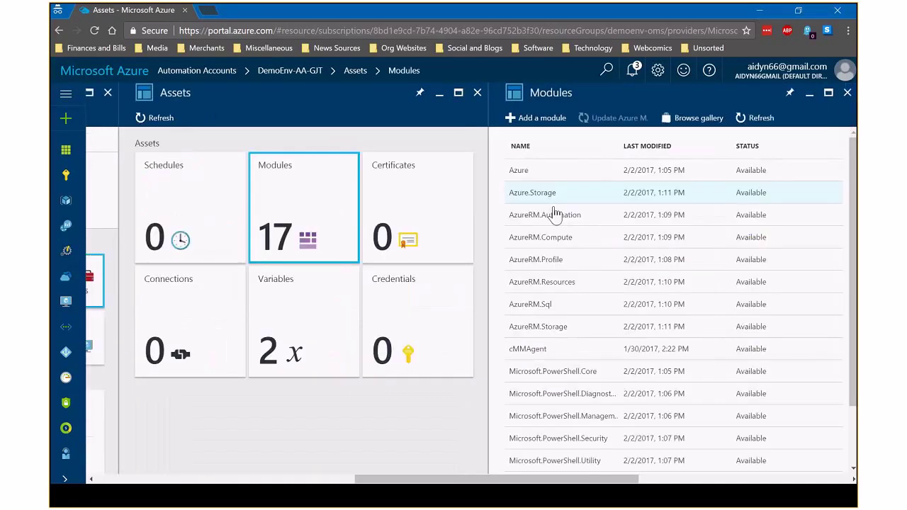
scroll(554, 214, "down", 2)
scroll(538, 269, "up", 2)
left_click(536, 194)
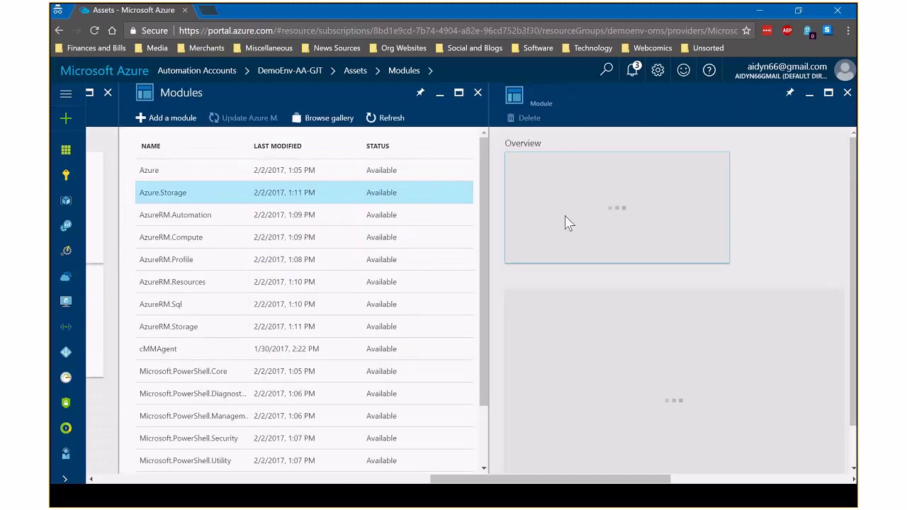
Return to the assets and open the OMSWorkspaceId_DemoEnvOMS variable to review its description and encryption setting
scroll(527, 262, "up", 3)
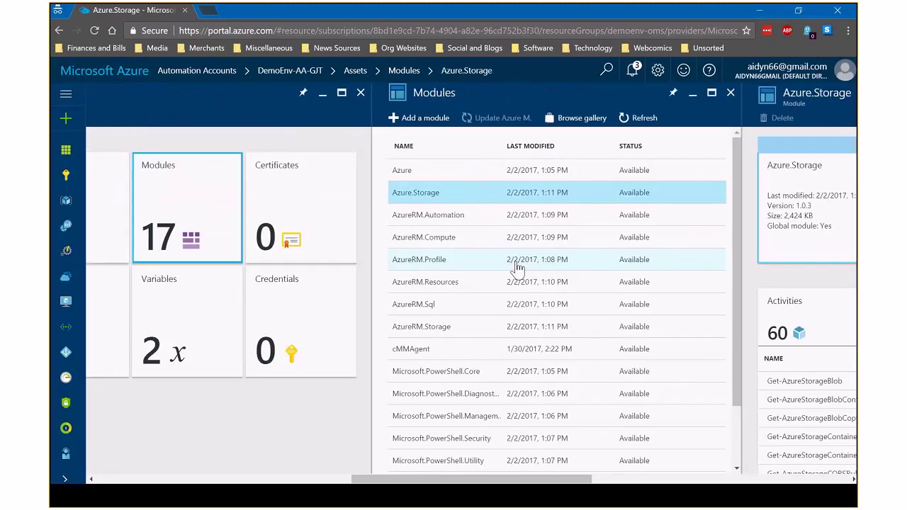
scroll(517, 268, "up", 3)
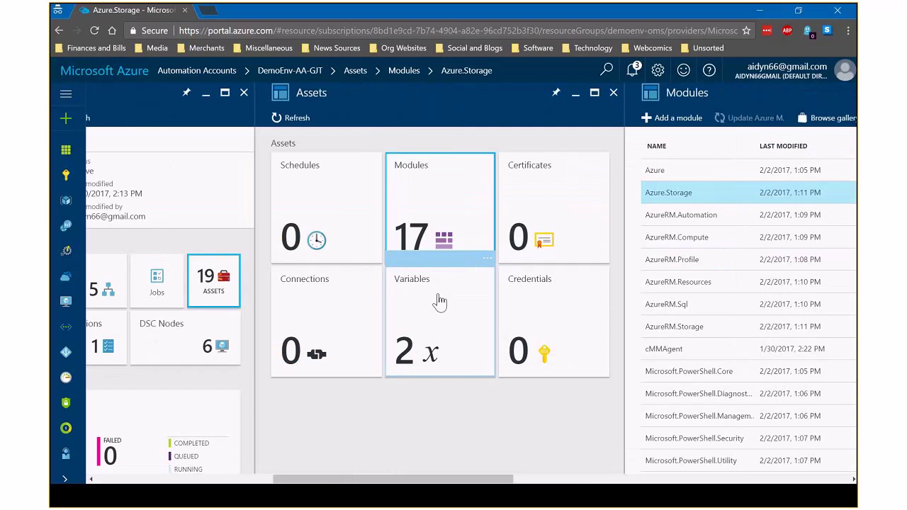
left_click(439, 301)
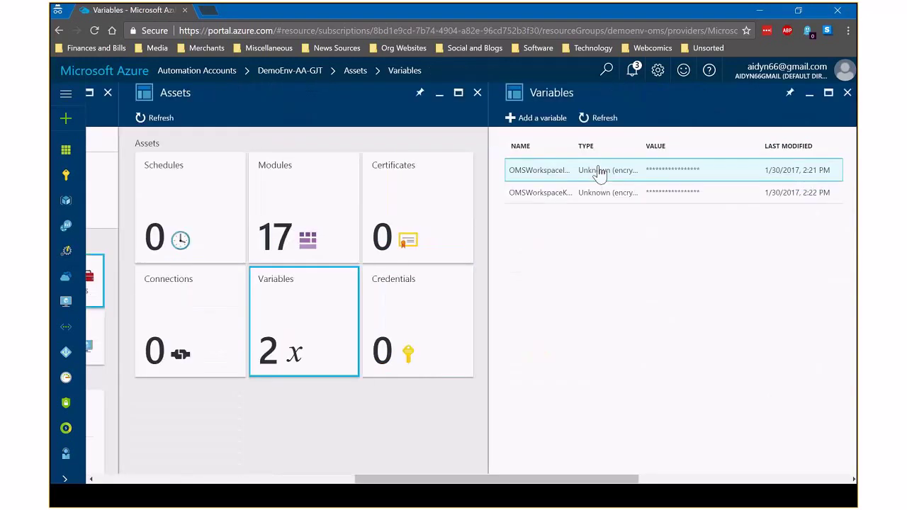
left_click(541, 175)
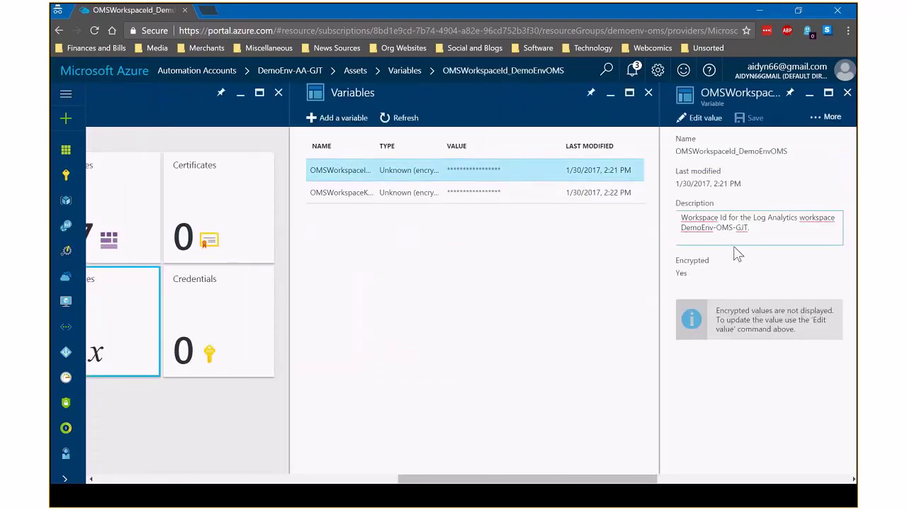
left_click(736, 238)
Return to the automation account's assets and view its stored credentials
scroll(558, 269, "left", 5)
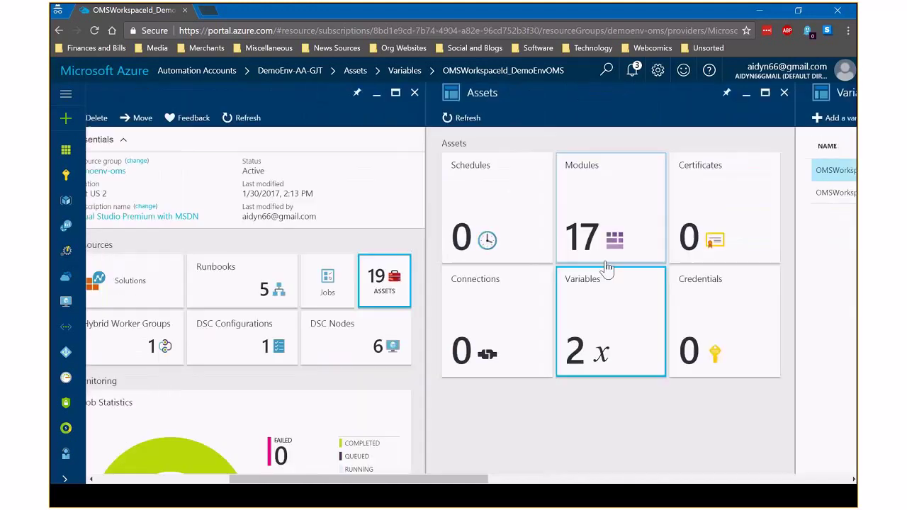
scroll(607, 269, "left", 3)
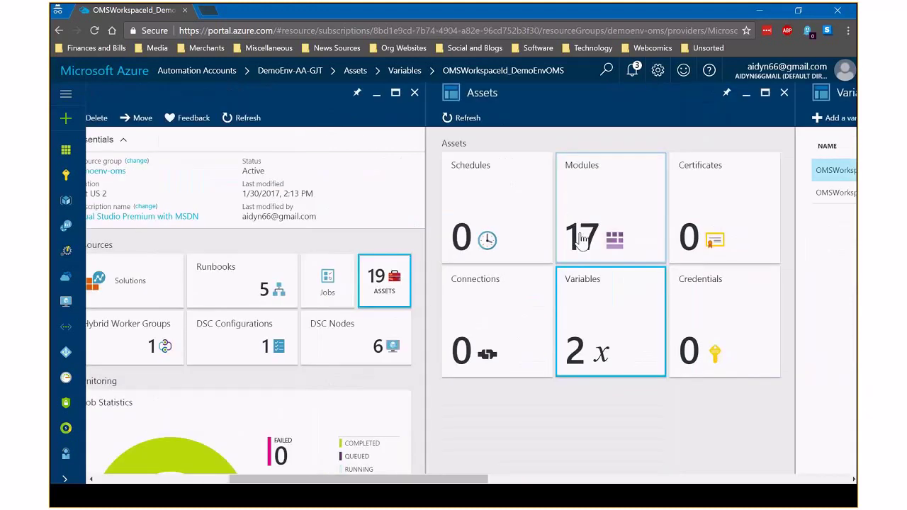
left_click(684, 307)
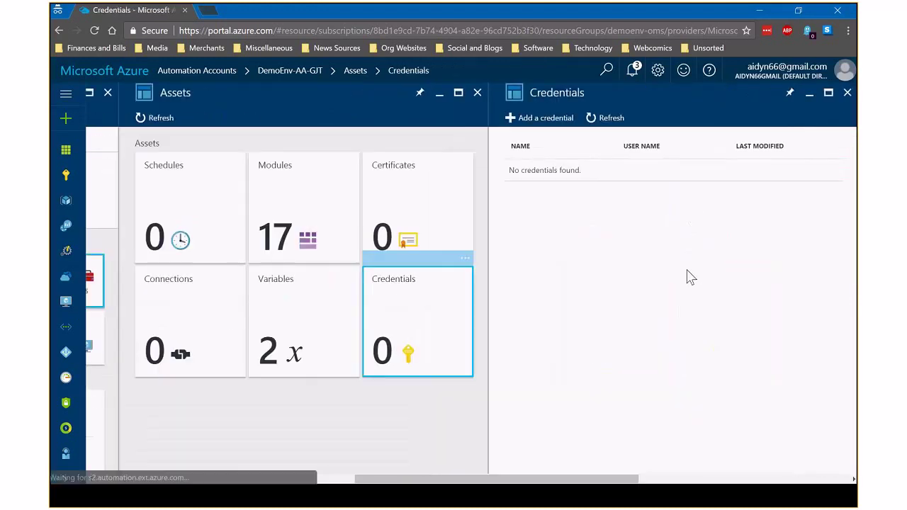
Start adding a new credential to the automation account, name it AD Connection, and move to its password entry
left_click(537, 119)
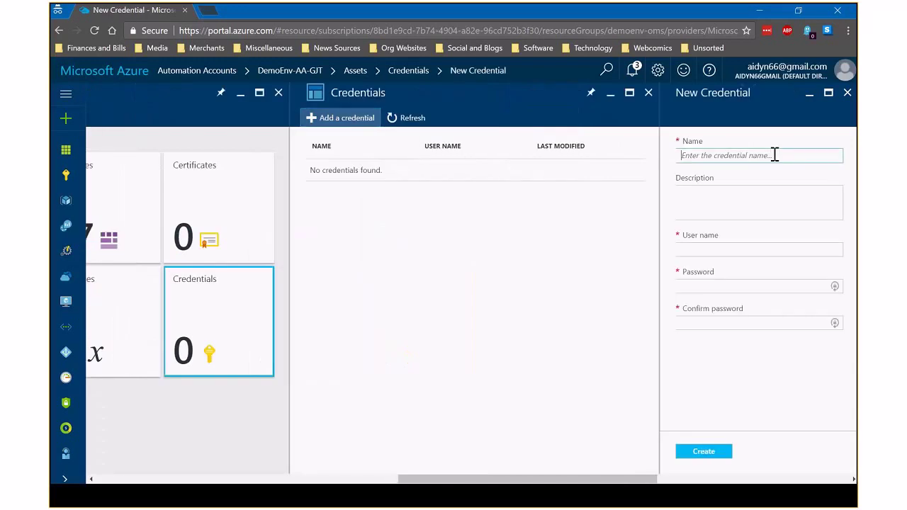
type("svc_cred1")
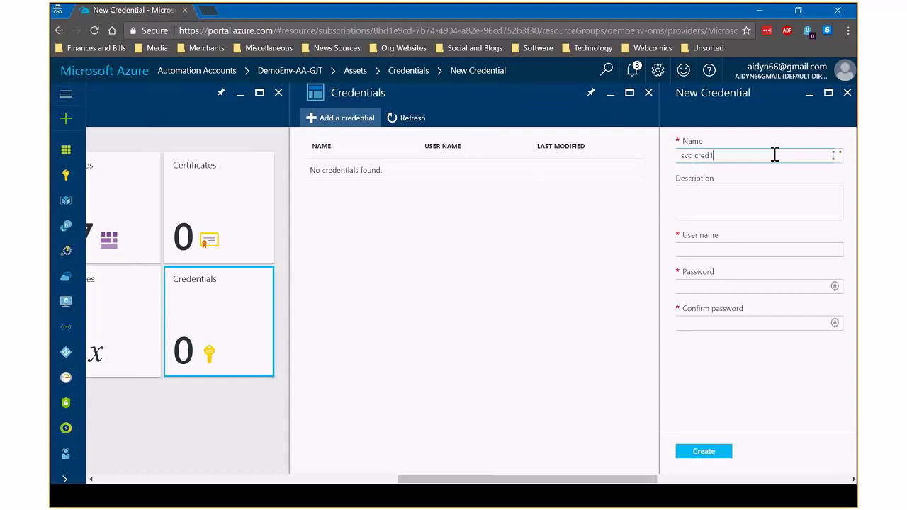
key("ctrl+a")
type("AD Connection")
left_click(724, 288)
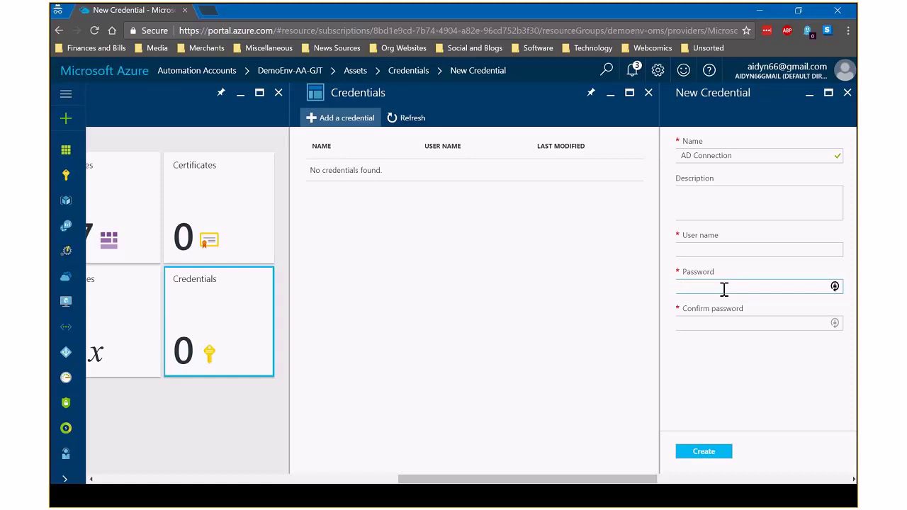
scroll(506, 314, "up", 5)
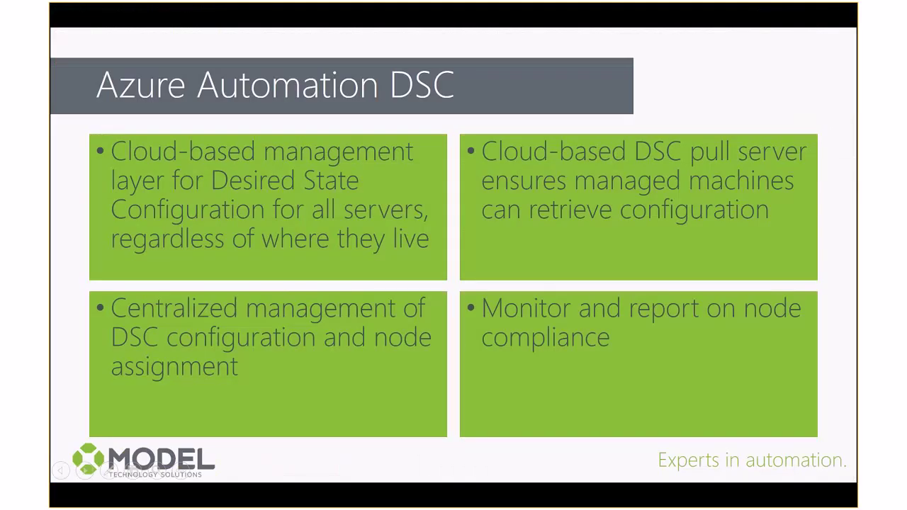
key("Right")
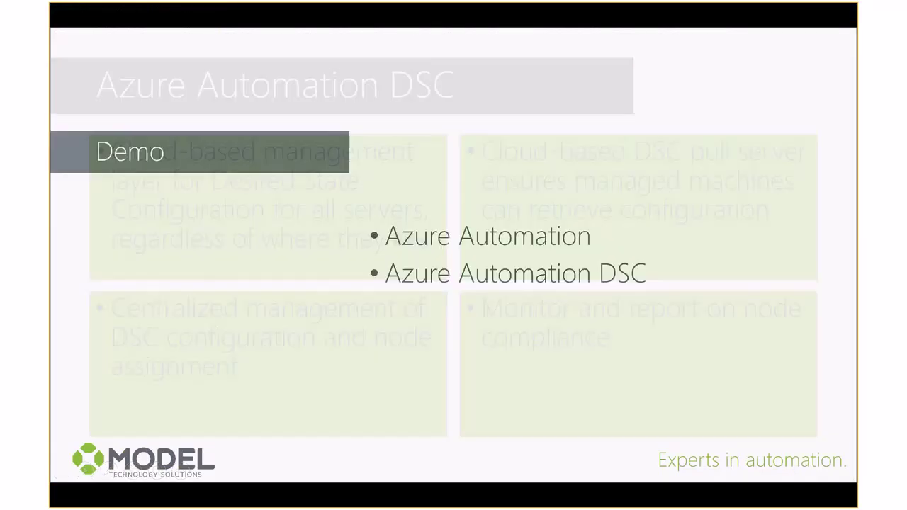
key("Right")
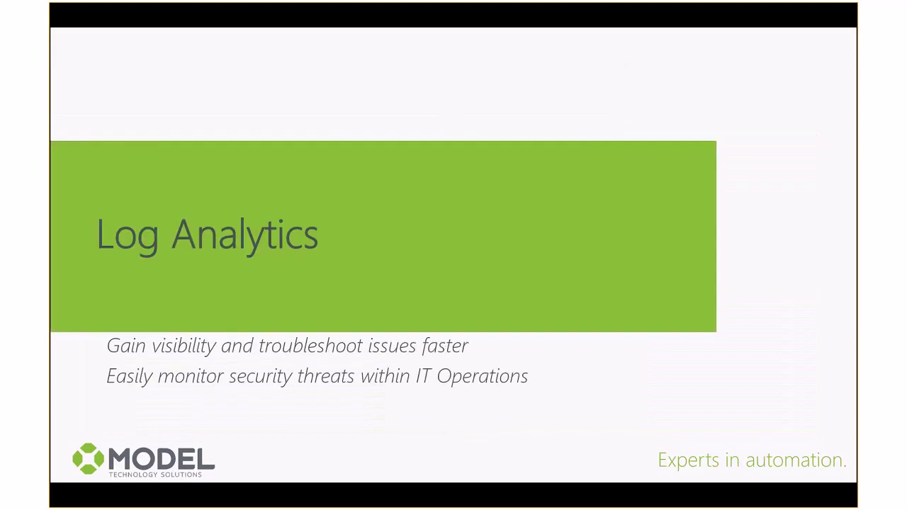